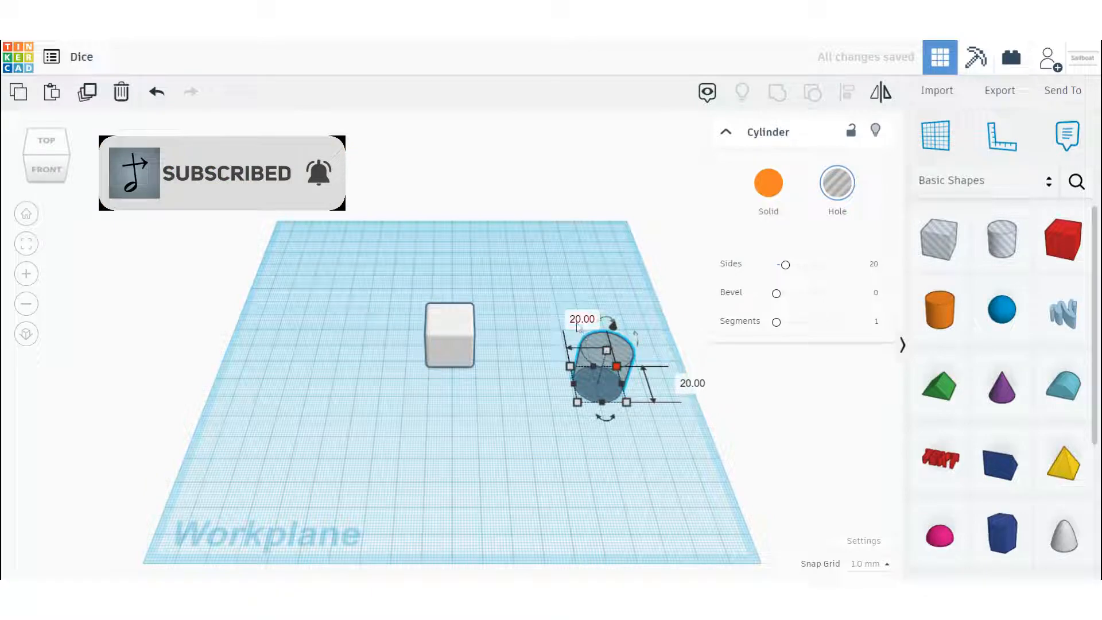
Resize the cylinder hole to a 4 mm by 4 mm footprint and a height of 10 mm.
click(578, 324)
key(Return)
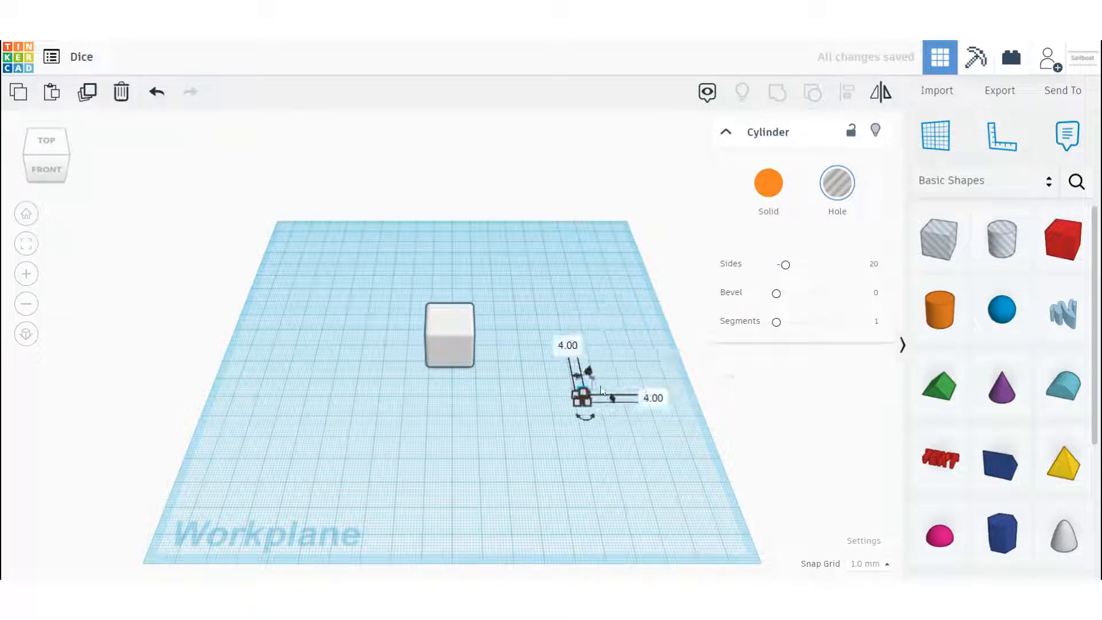
click(652, 395)
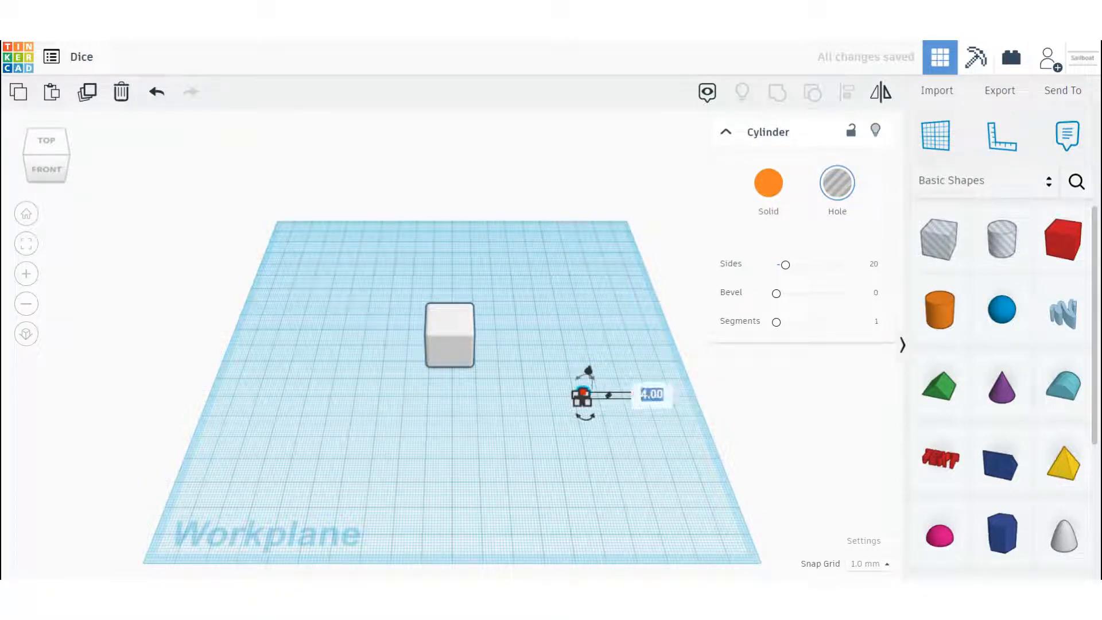
text(10)
key(Return)
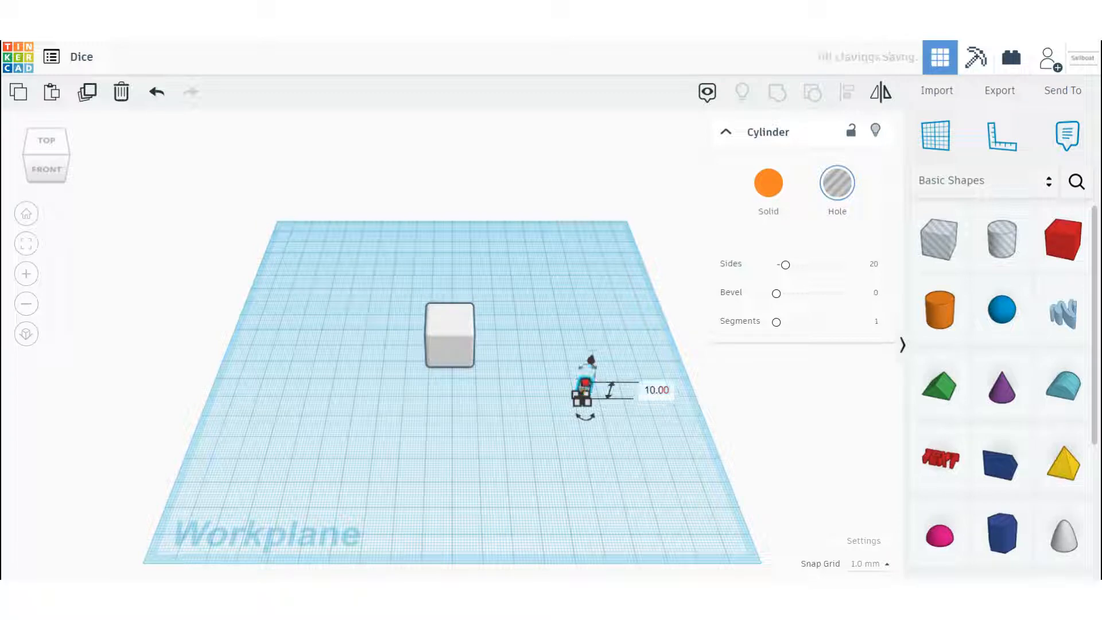
Cut the cylinder hole, paste it at the white box, and raise it so it forms a pip centred on the top face.
key(ctrl+x)
click(464, 319)
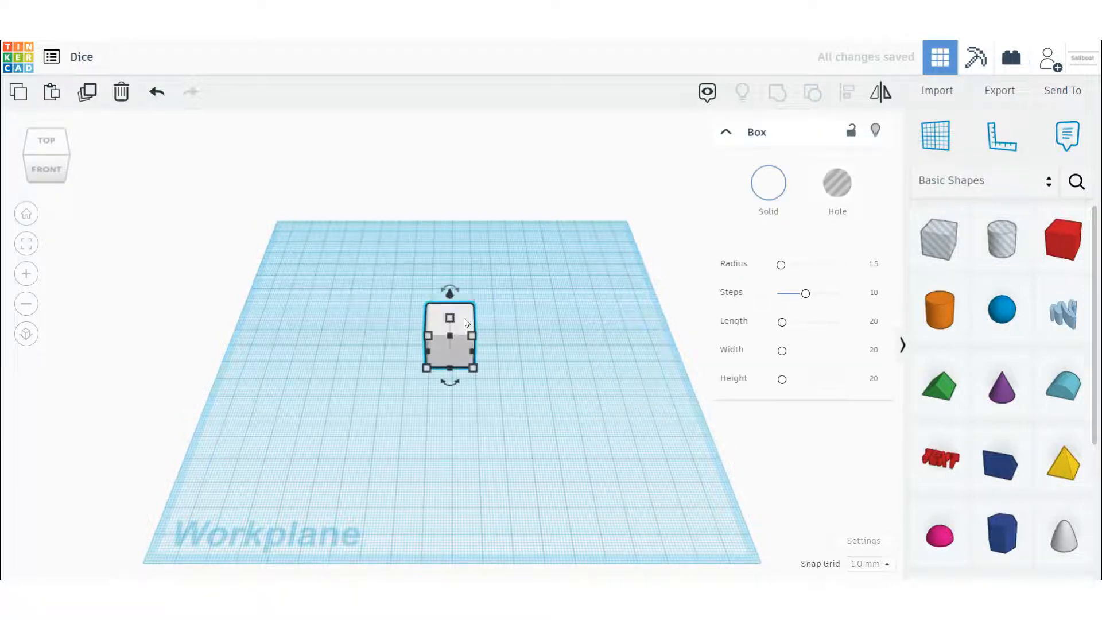
key(ctrl+v)
key(f)
key(shift+Left)
key(f)
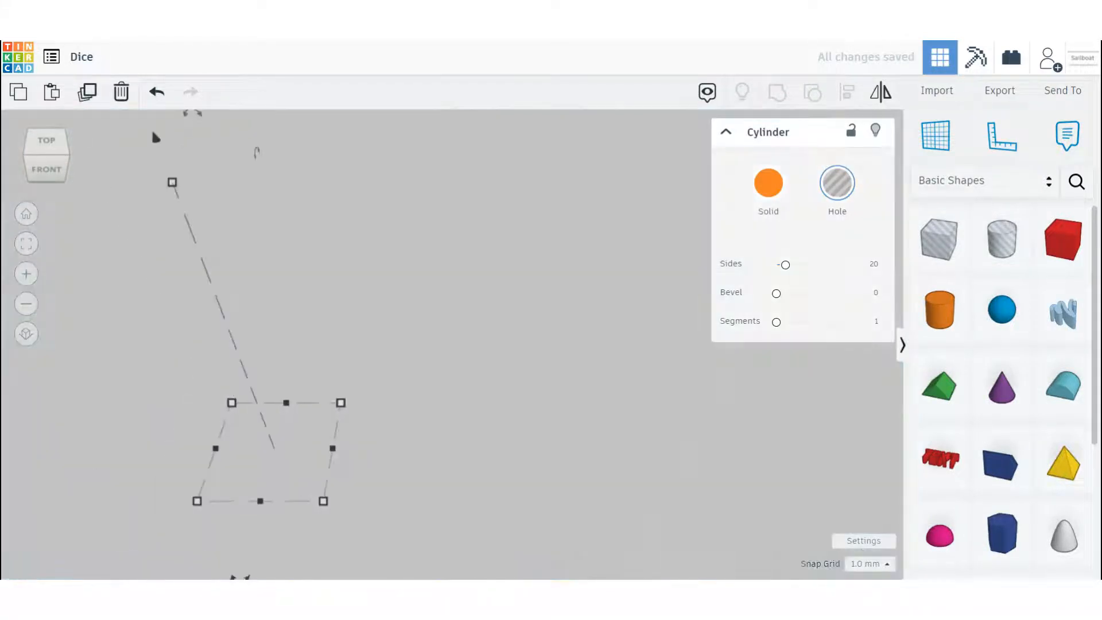
key(ctrl+shift+Up)
scroll(466, 323, down, 10)
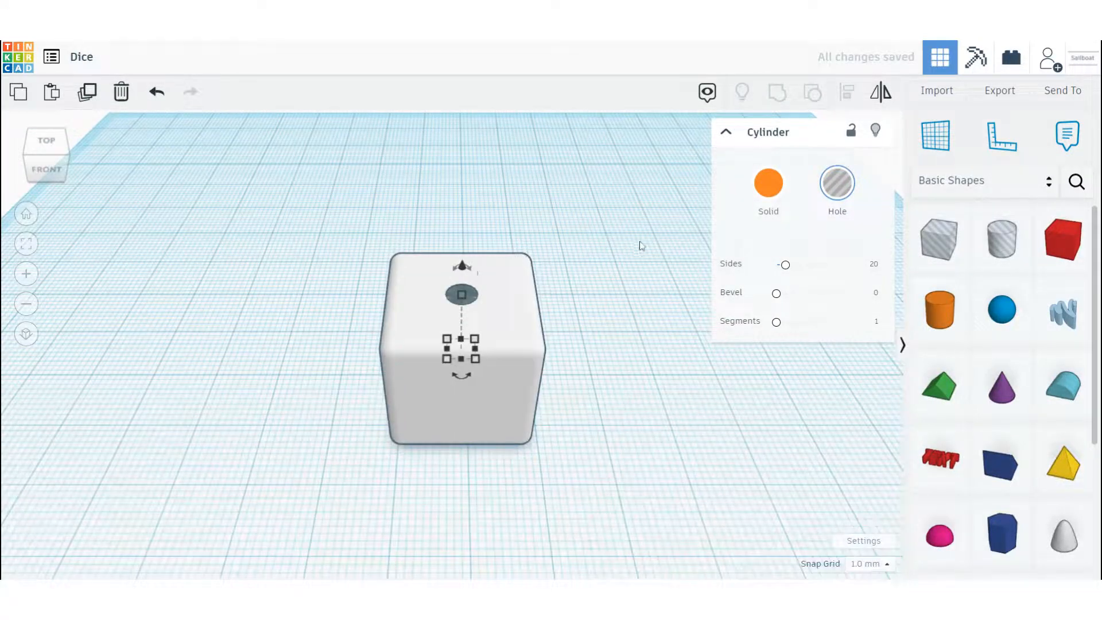
Make a copy of the top cylinder hole at the front of the cube and rotate it 90° to face forward.
click(615, 255)
click(467, 294)
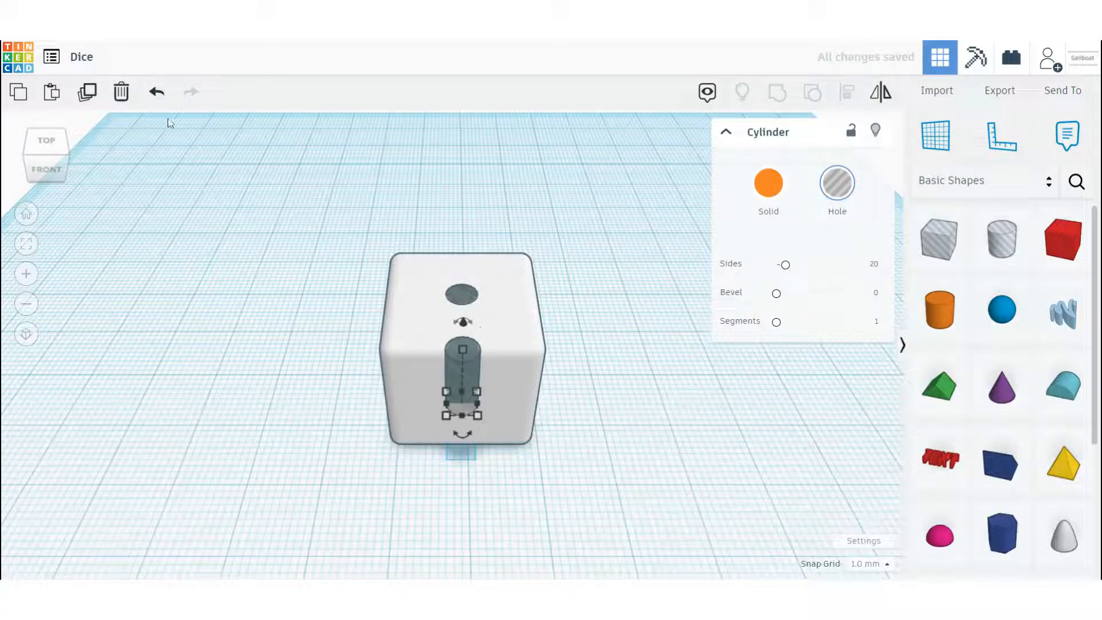
click(20, 159)
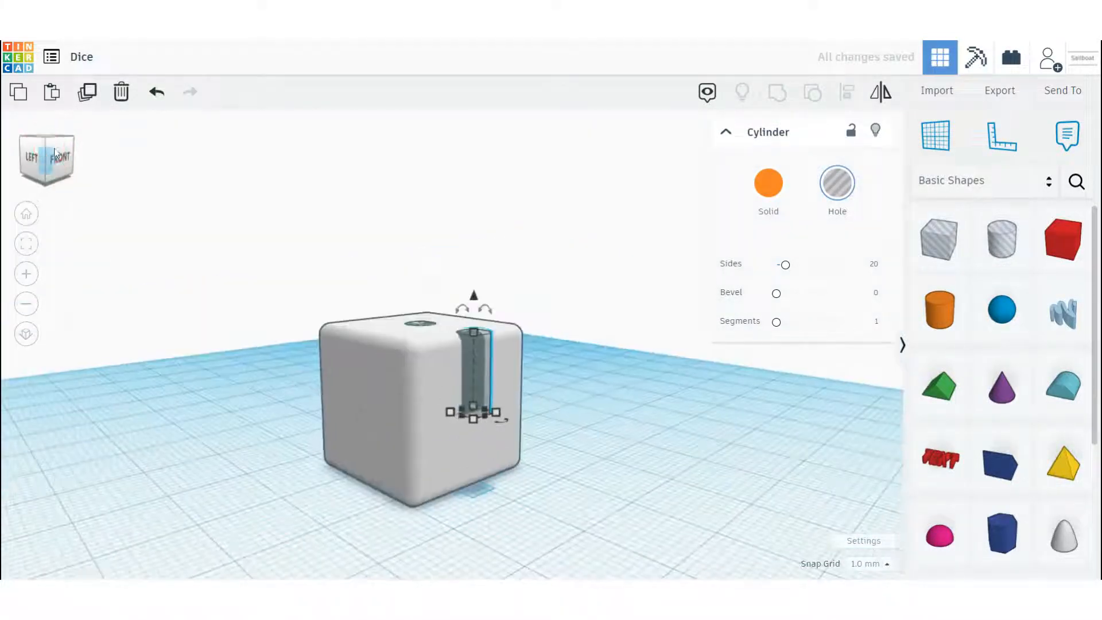
drag(480, 310, 517, 376)
click(56, 154)
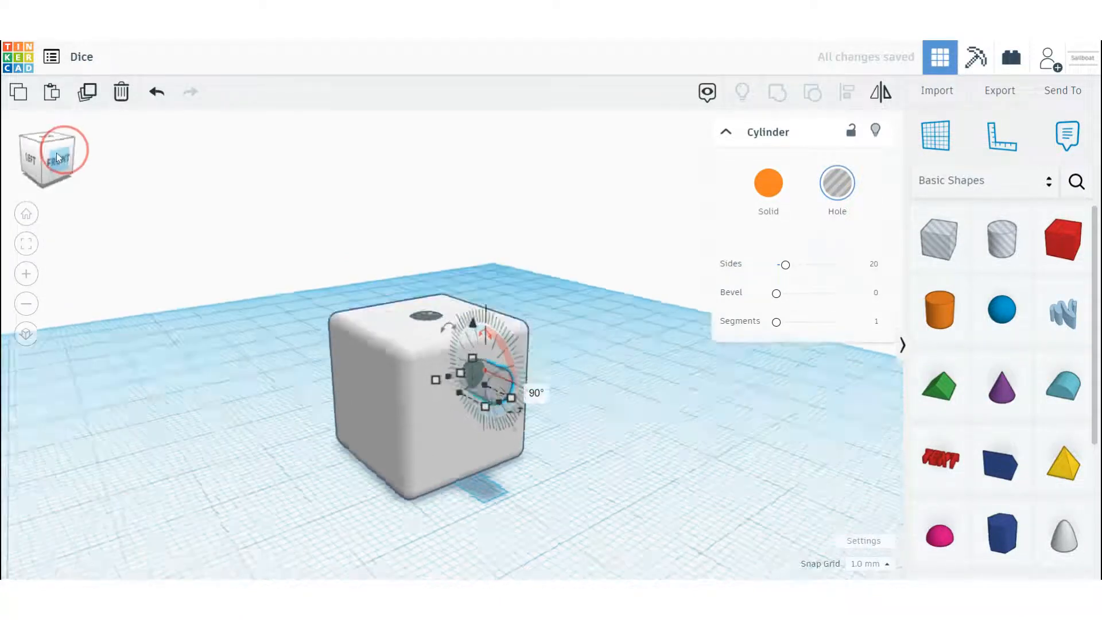
Position the rotated cylinder hole at mid-height on the front face and sink it into the cube.
key(ctrl+Down)
key(ctrl+Down)
key(ctrl+Down)
key(ctrl+Down)
key(ctrl+Down)
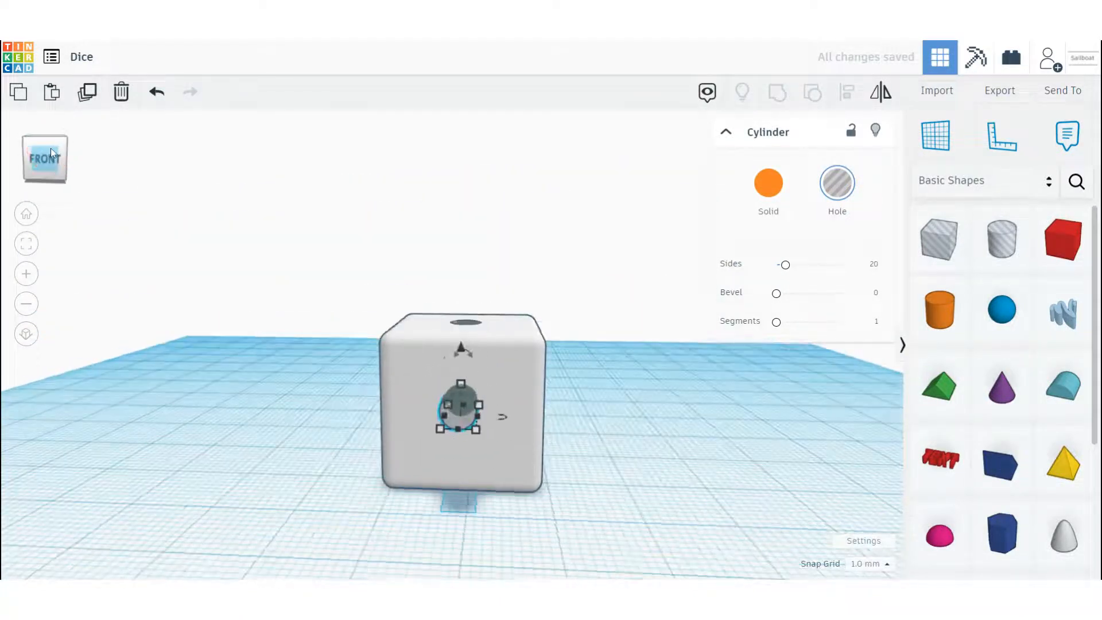
key(ctrl+Up)
key(ctrl+Up)
key(ctrl+Up)
key(ctrl+Up)
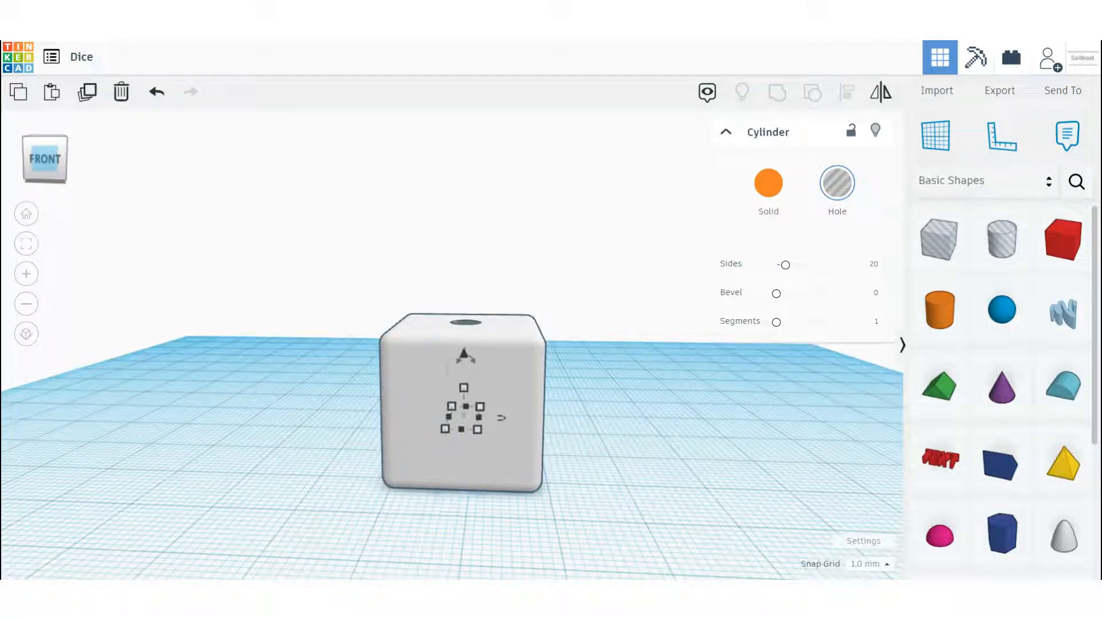
Move the front cylinder hole to the upper-left corner area of the cube's front face.
key(Left)
key(Left)
key(Left)
key(Left)
key(Left)
key(Left)
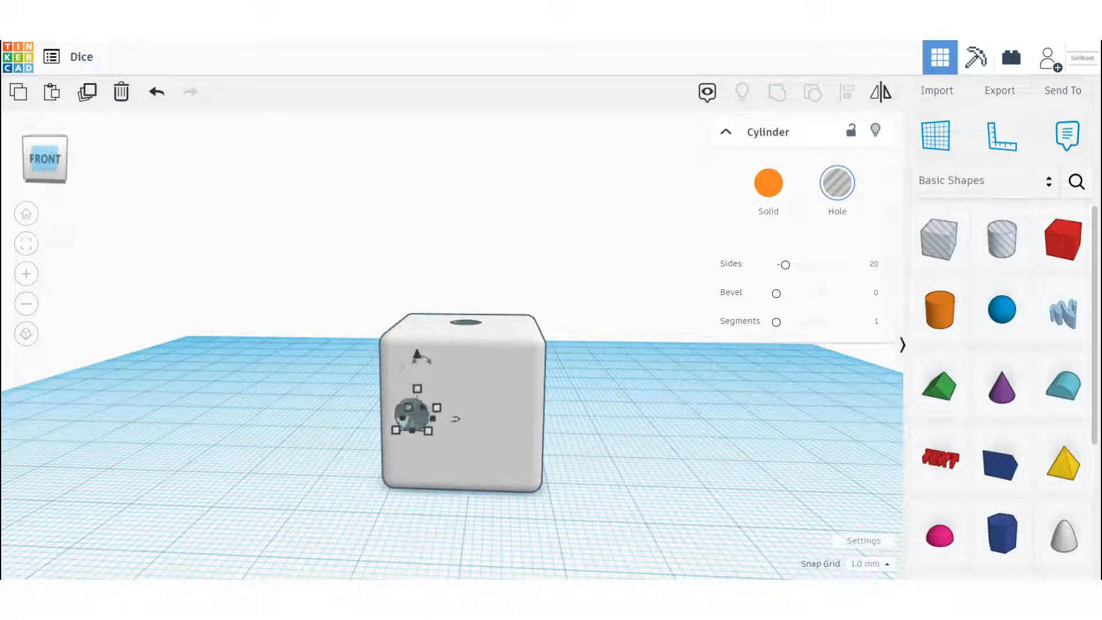
key(Right)
key(Right)
key(ctrl+Up)
key(ctrl+Up)
key(ctrl+Up)
key(ctrl+Up)
key(ctrl+Up)
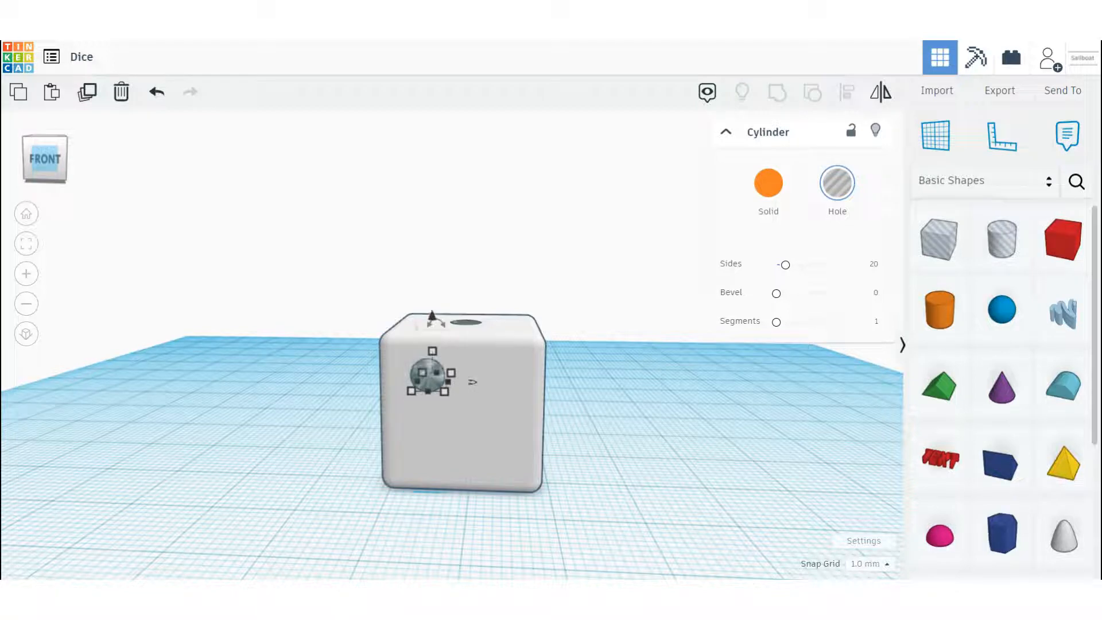
key(Left)
Paste a second cylinder hole and place it in the lower-right corner area of the front face, diagonal to the first.
key(ctrl+v)
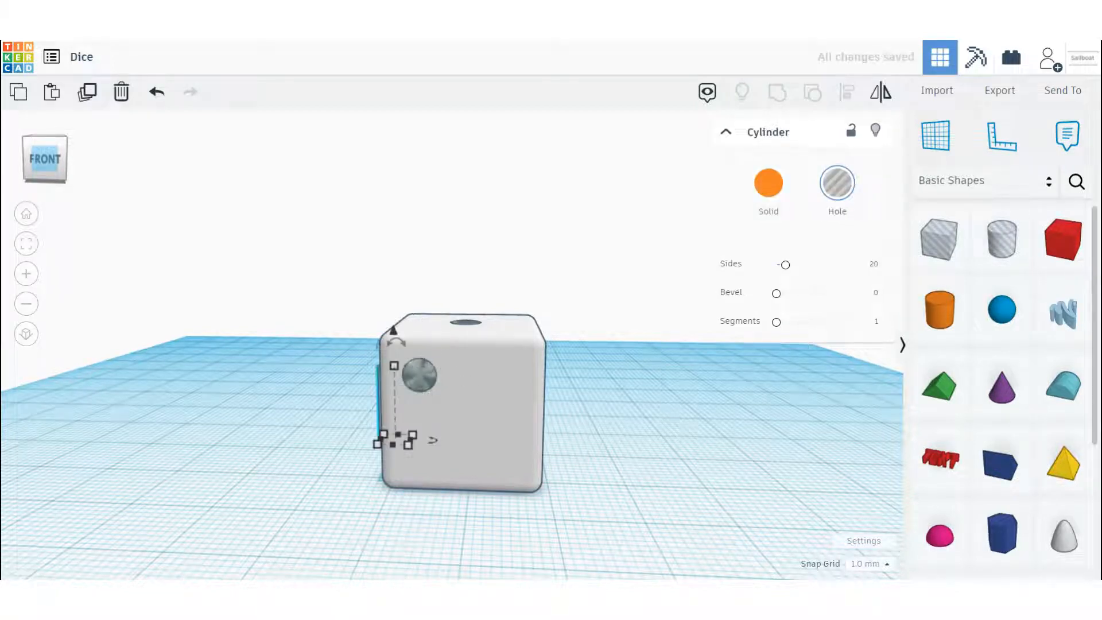
key(Delete)
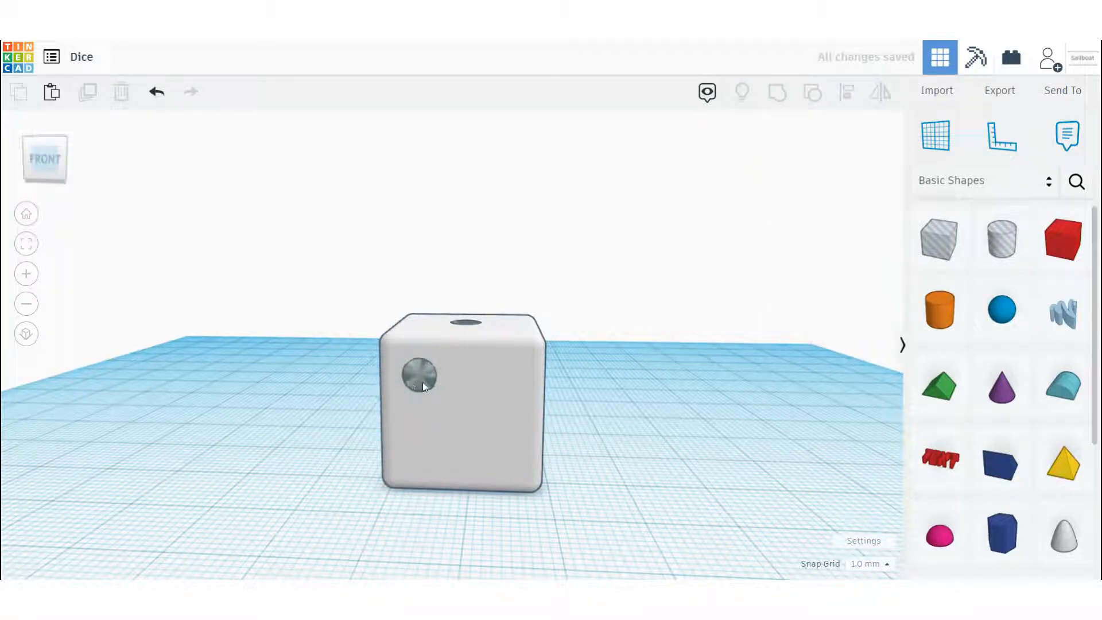
click(432, 387)
key(ctrl+v)
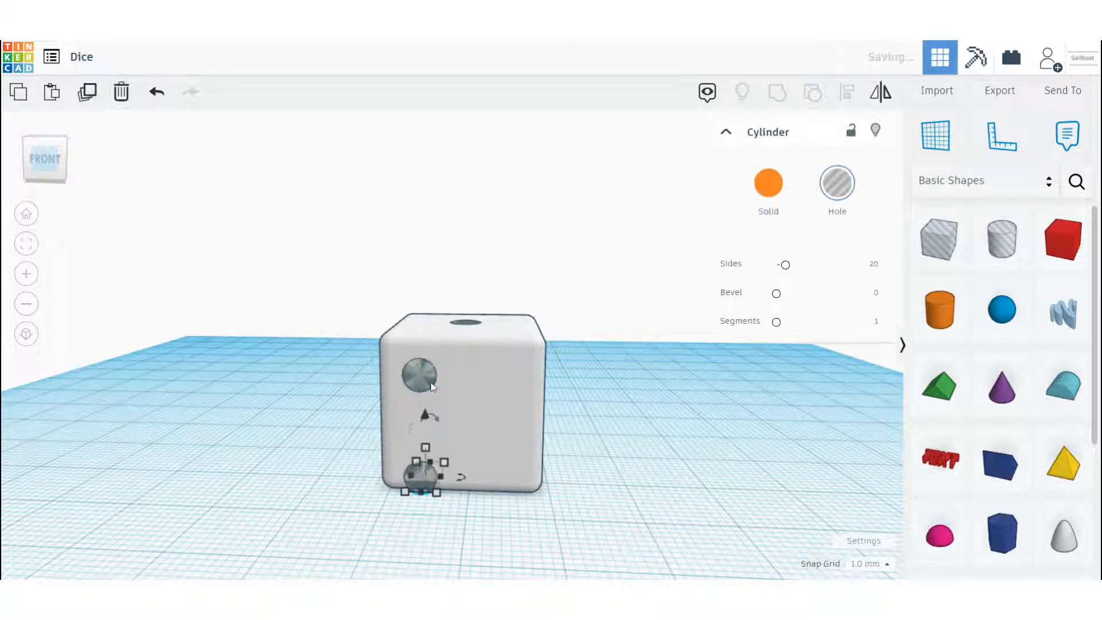
key(Right)
key(Right)
key(Right)
key(Right)
key(Right)
key(Right)
key(Right)
key(Right)
key(Right)
key(ctrl+Up)
key(ctrl+Up)
key(ctrl+Up)
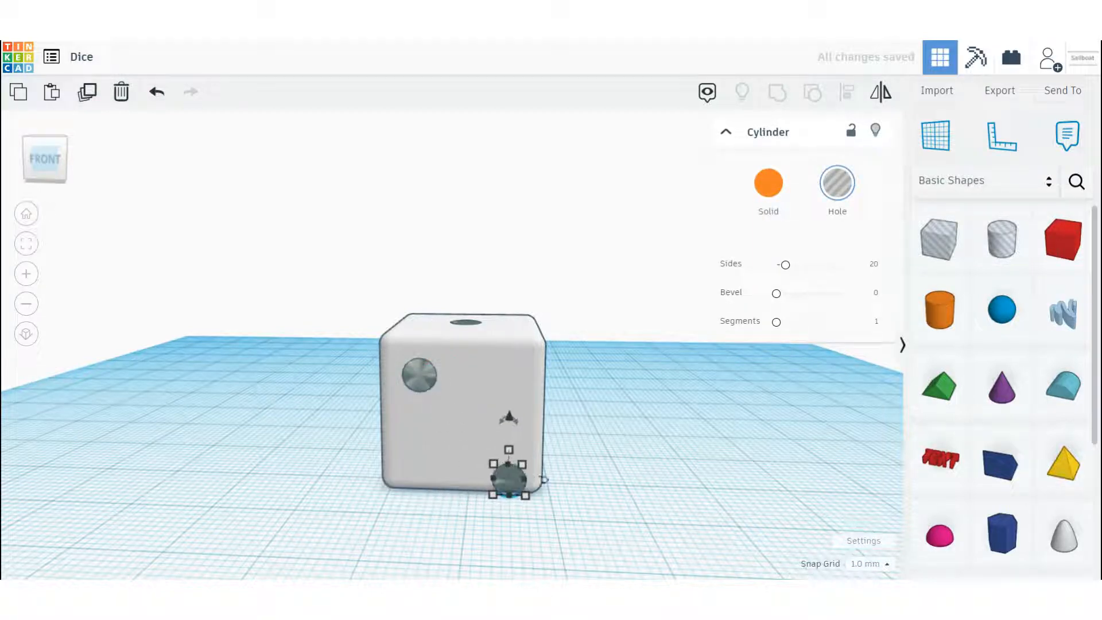
key(Left)
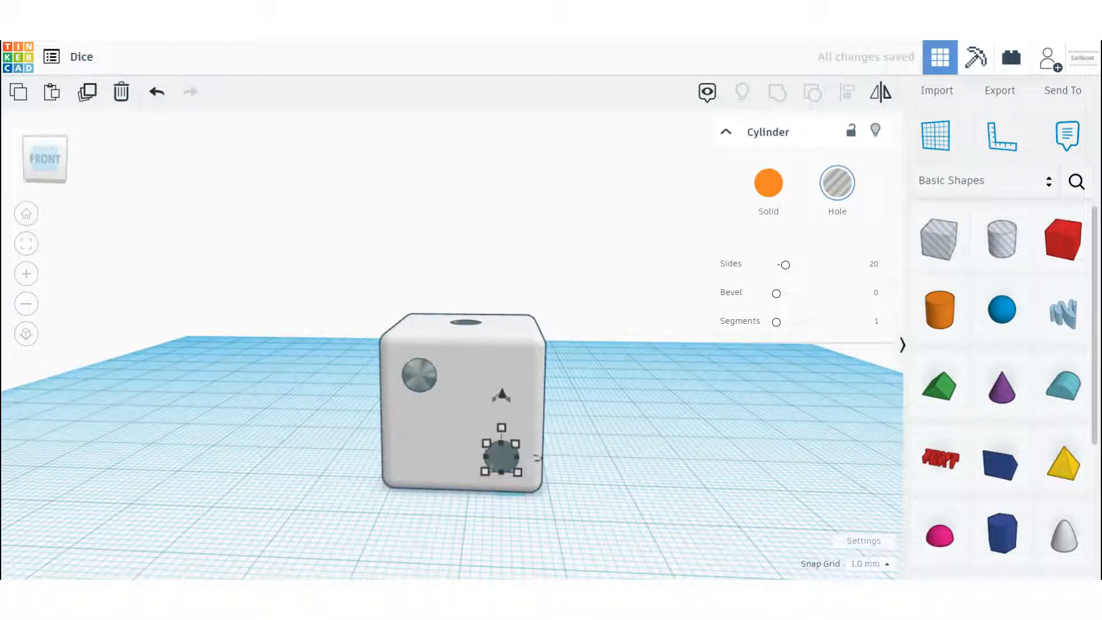
click(572, 424)
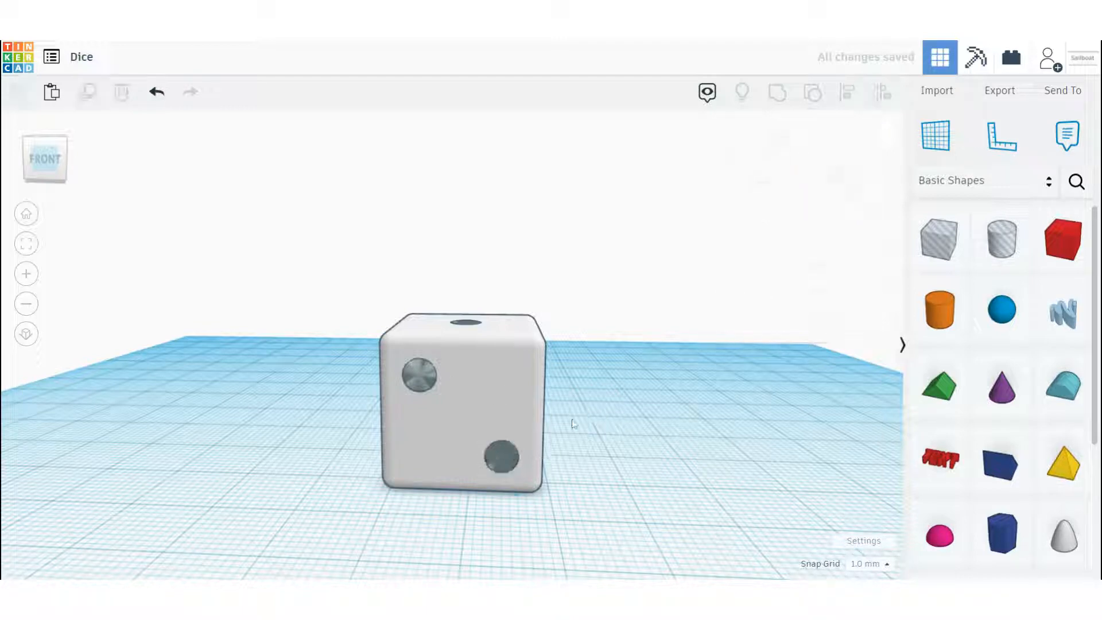
Copy both front-face pips and turn the copies onto the cube's right face.
click(510, 450)
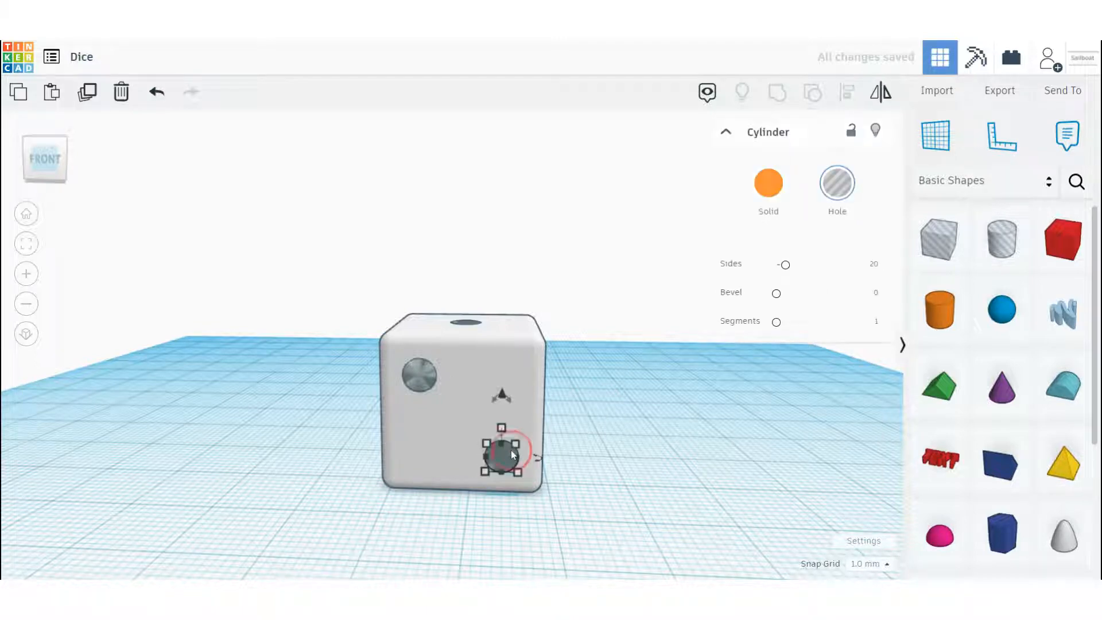
shift+click(433, 385)
click(39, 165)
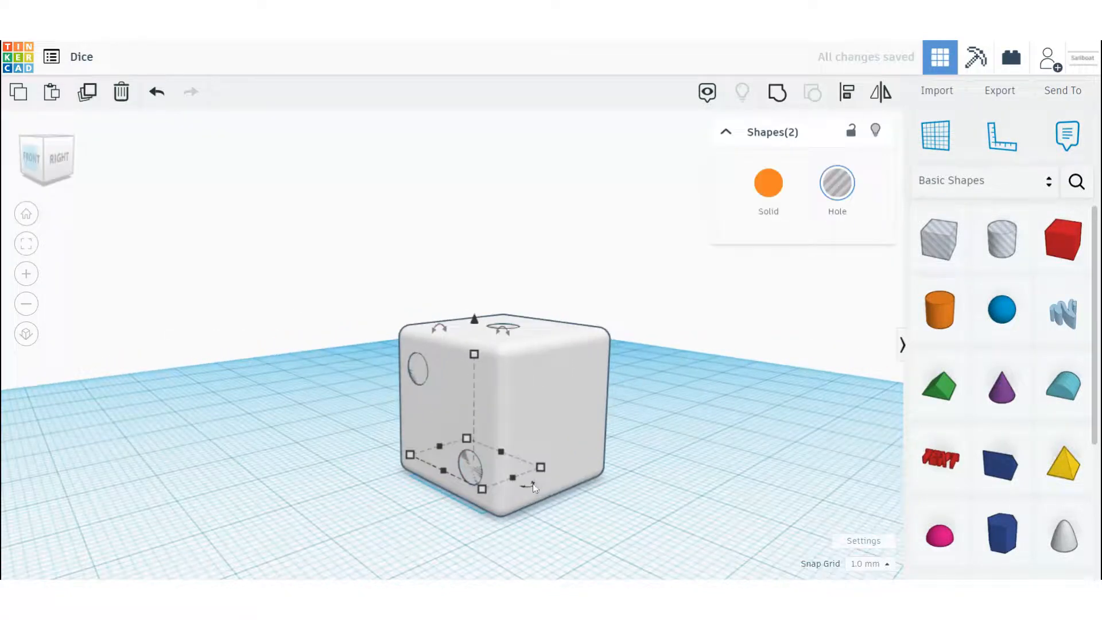
drag(534, 487, 517, 450)
click(40, 161)
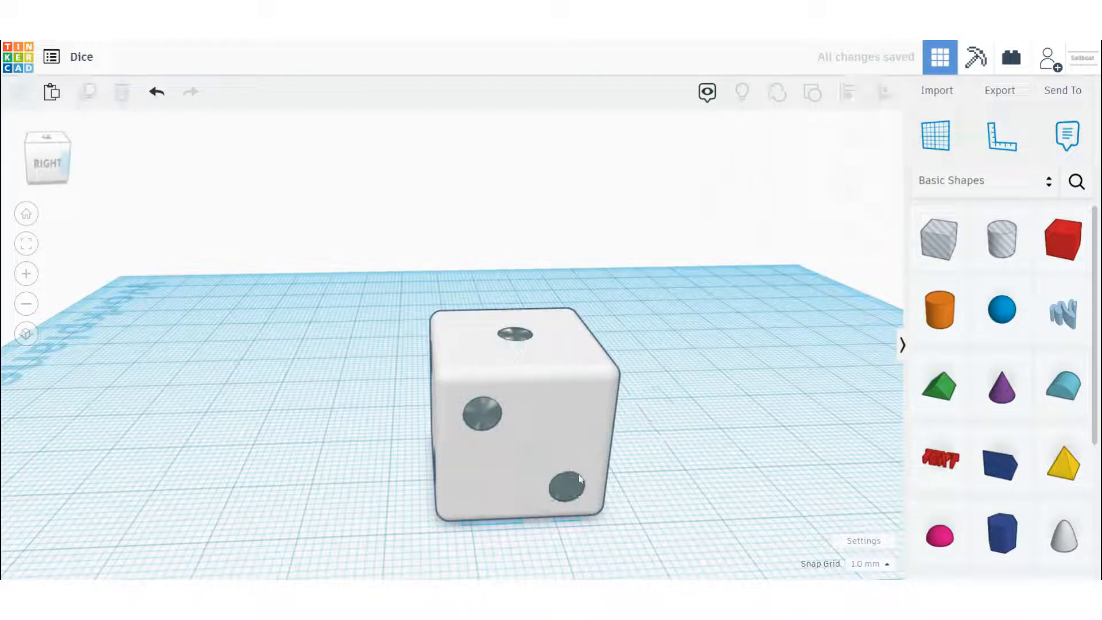
Duplicate the lower pip on the right face and move the copy midway between the two diagonal pips.
click(571, 485)
key(ctrl+Up)
key(ctrl+Up)
key(ctrl+Up)
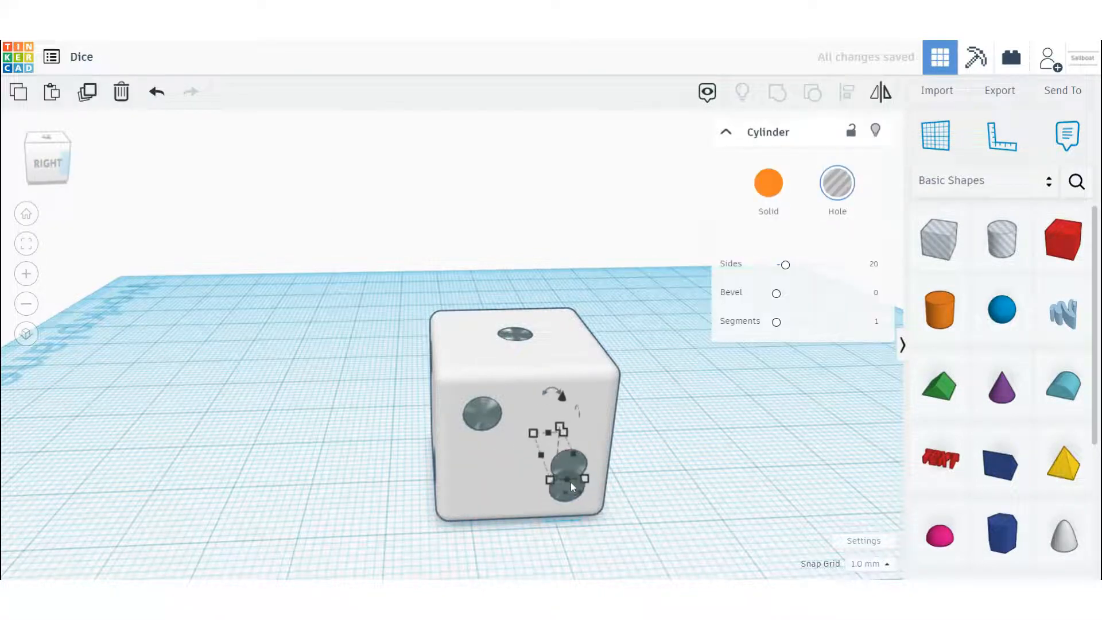
key(Left)
key(Left)
key(Left)
key(Left)
key(Left)
key(Left)
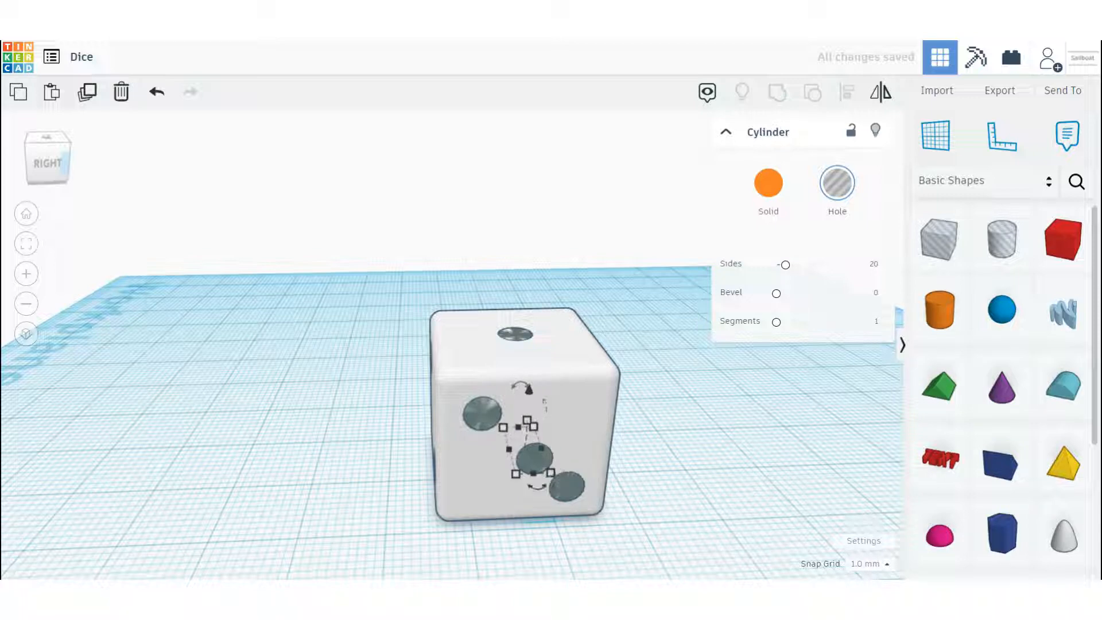
click(685, 482)
click(573, 482)
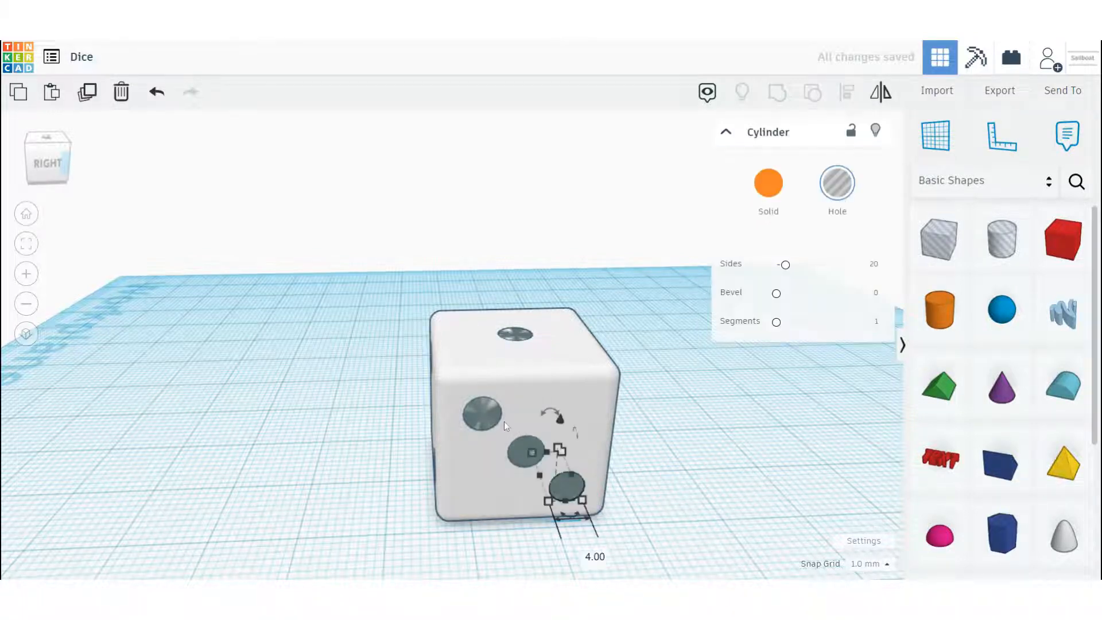
shift+click(490, 412)
click(340, 390)
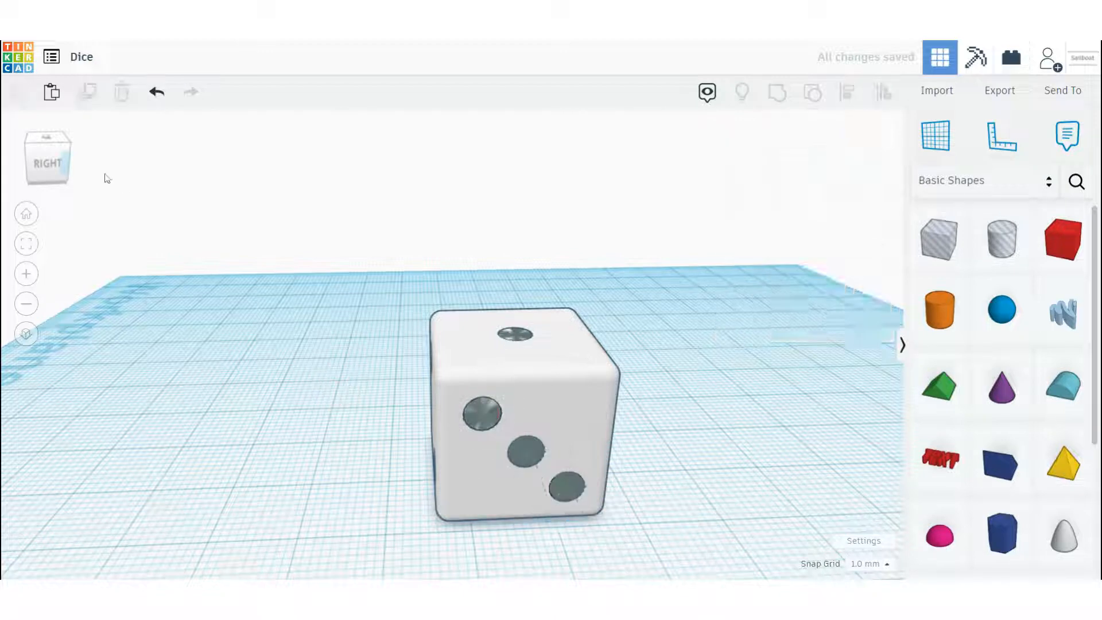
Select both front-face pips and place copies of them on the cube's back face.
click(81, 173)
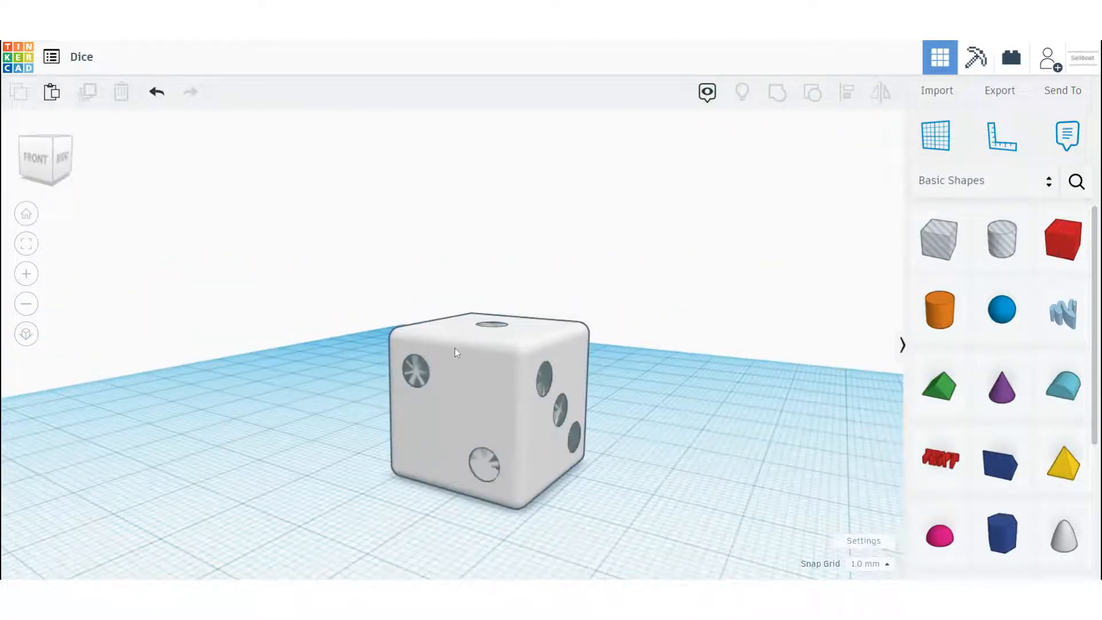
click(425, 371)
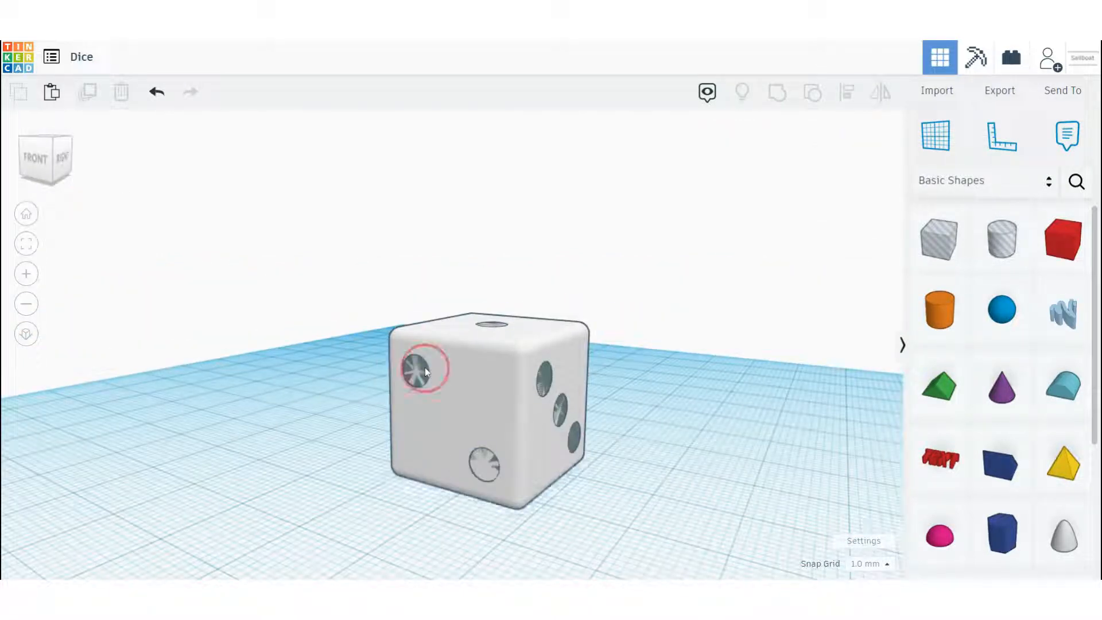
shift+click(494, 462)
click(29, 158)
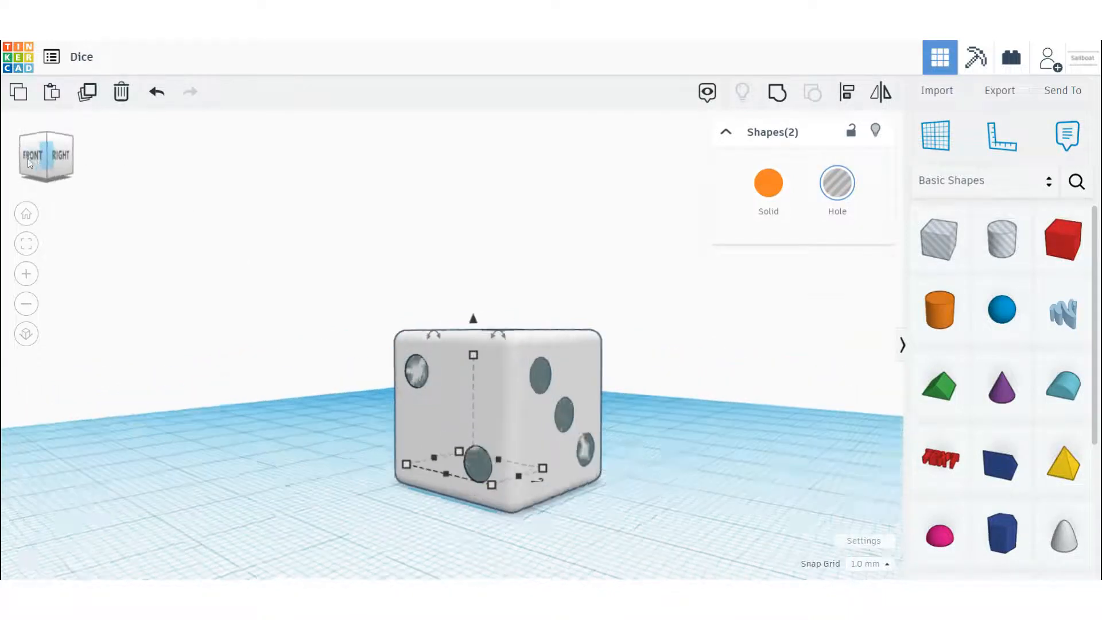
drag(58, 161, 16, 169)
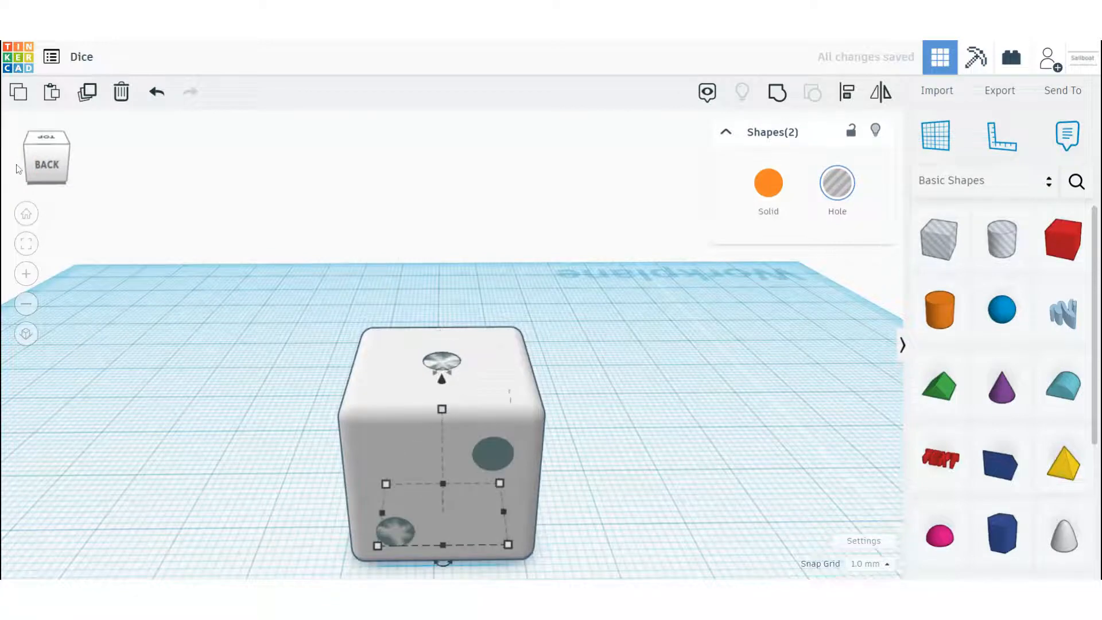
Mirror the two diagonal pips on the back face horizontally.
click(751, 372)
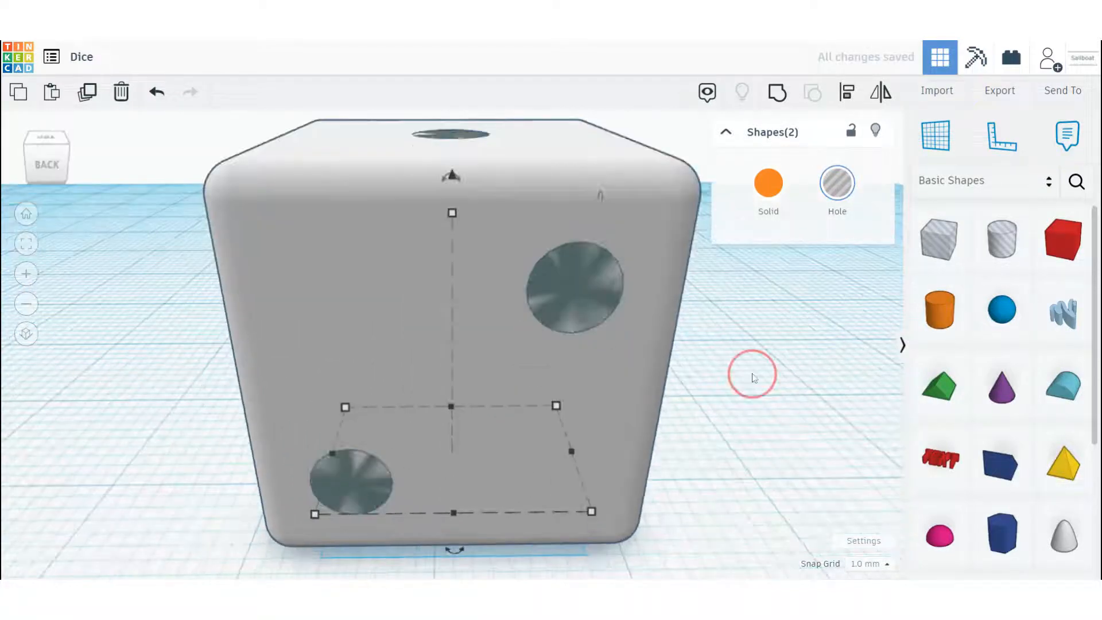
click(577, 281)
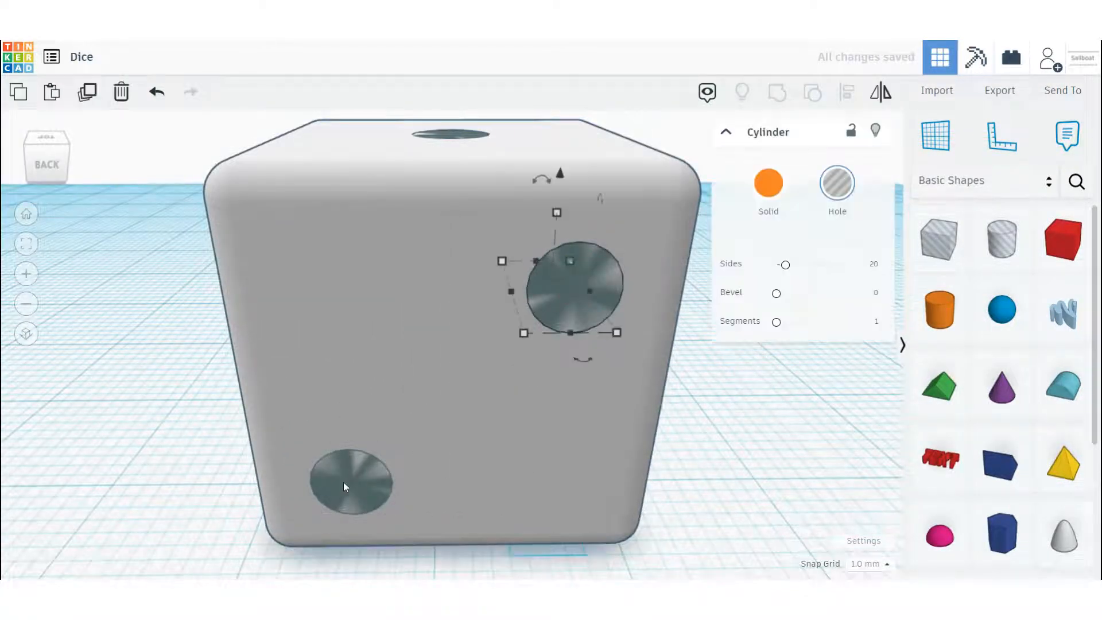
shift+click(343, 483)
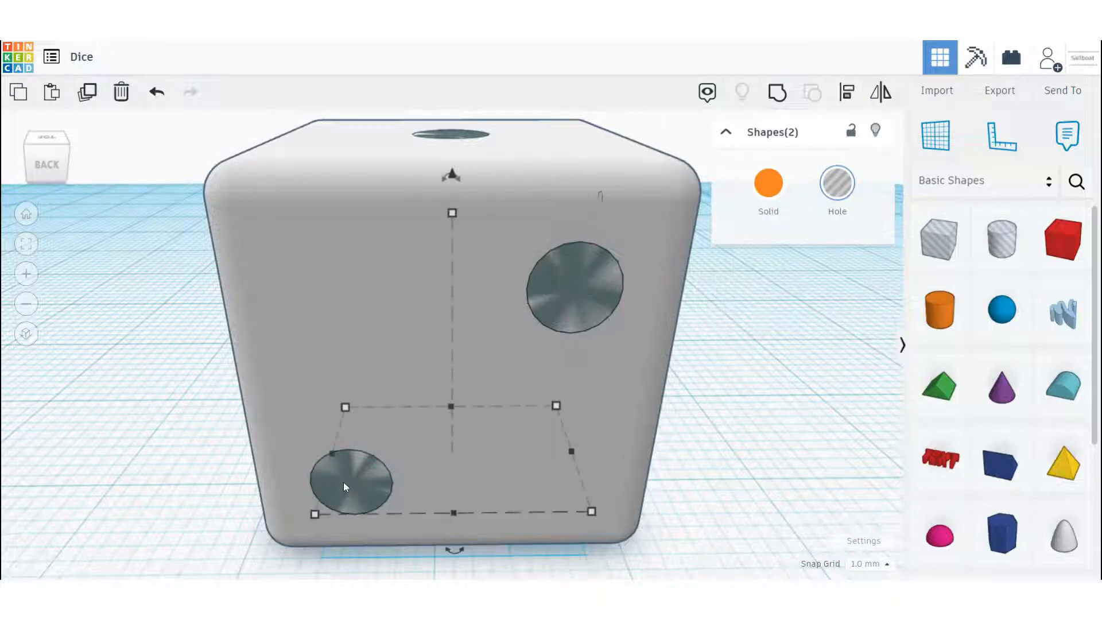
key(m)
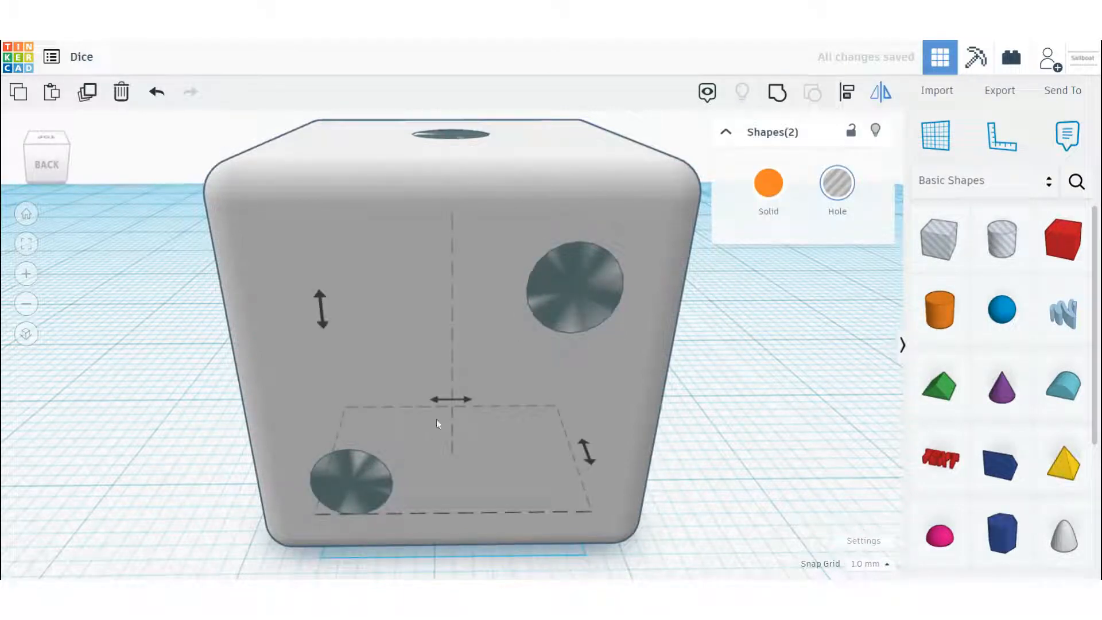
click(462, 400)
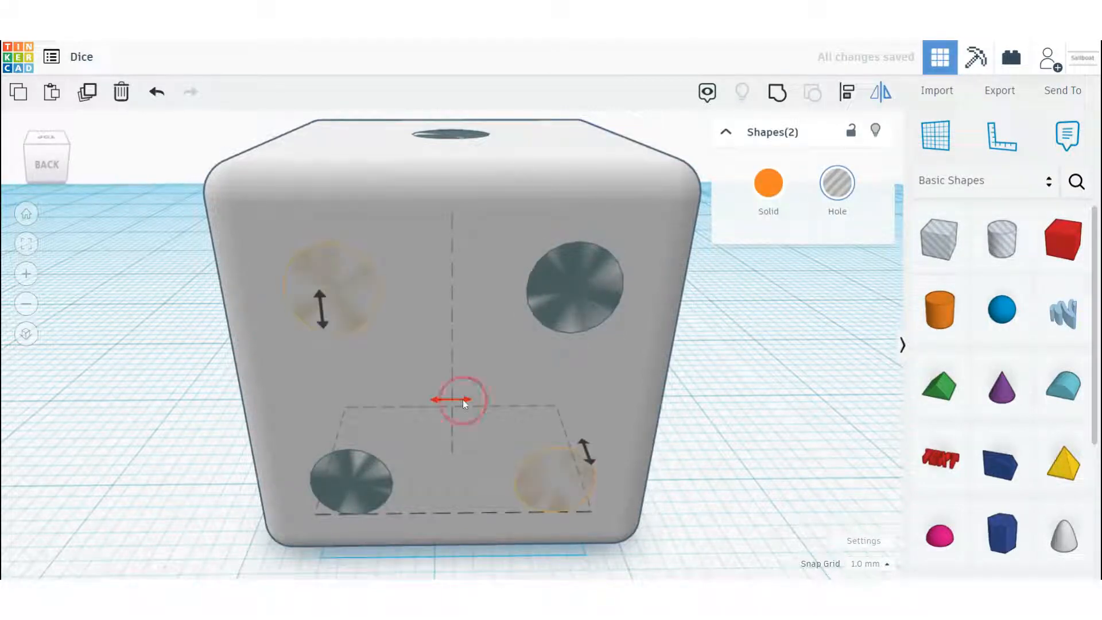
Hide the white cube so that only the pip cylinders remain accessible.
click(759, 380)
scroll(758, 379, down, 5)
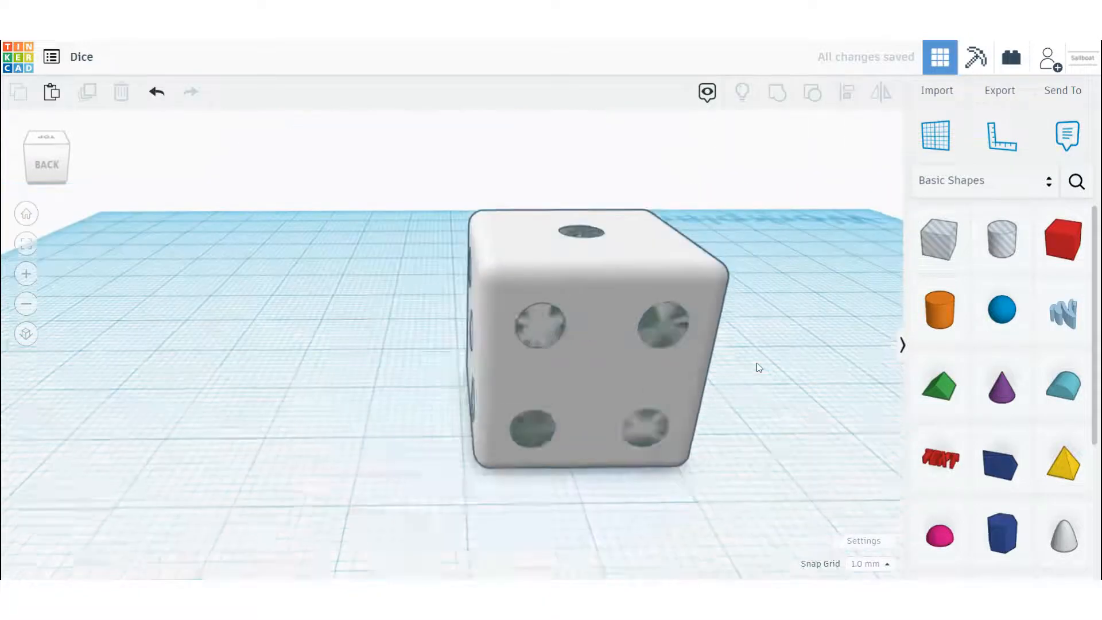
click(652, 337)
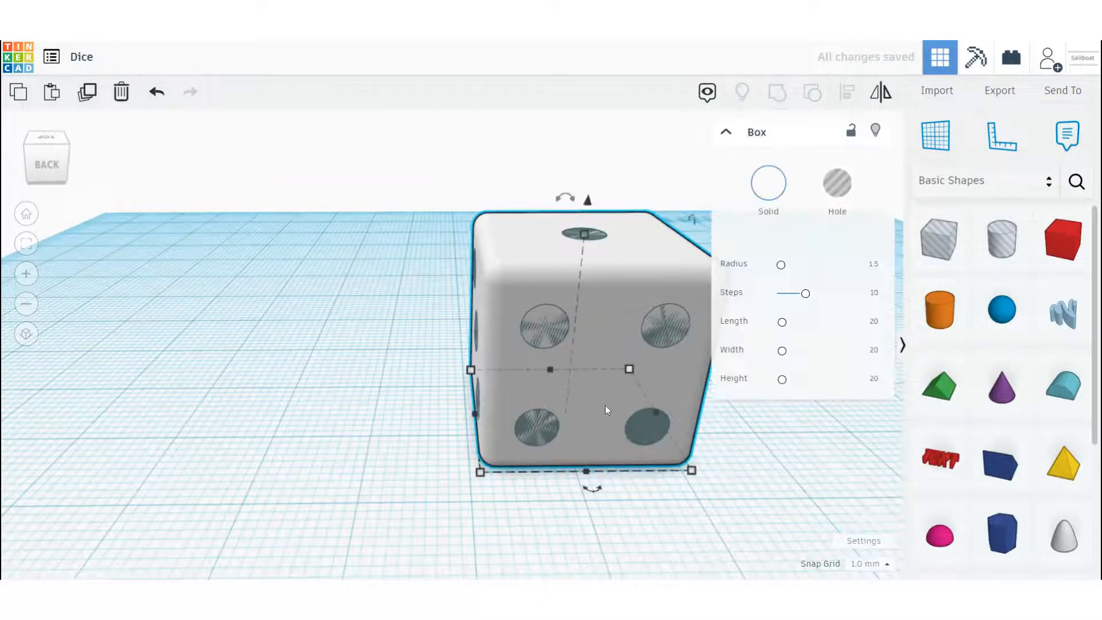
key(Delete)
click(739, 382)
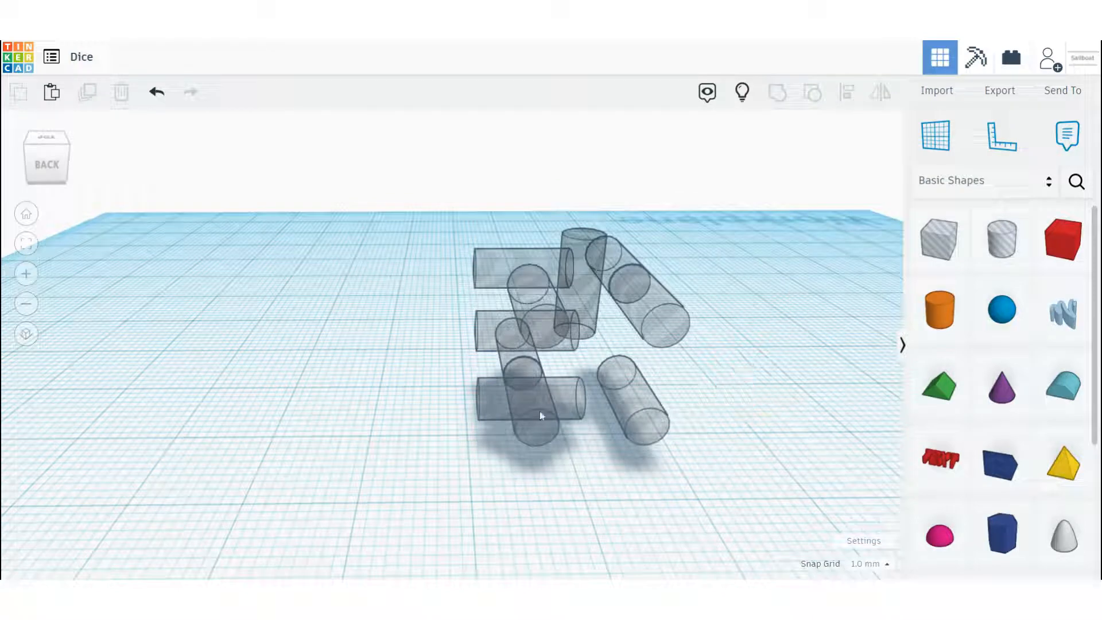
Select the four pip cylinders of the back face and show the hidden cube again.
click(536, 429)
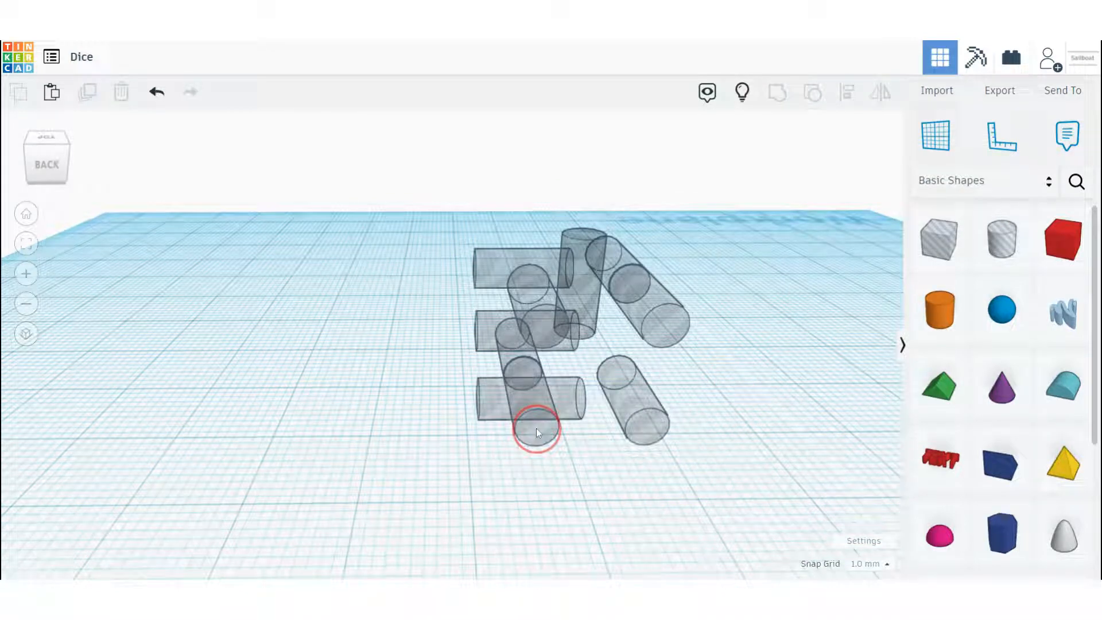
click(544, 308)
shift+click(640, 303)
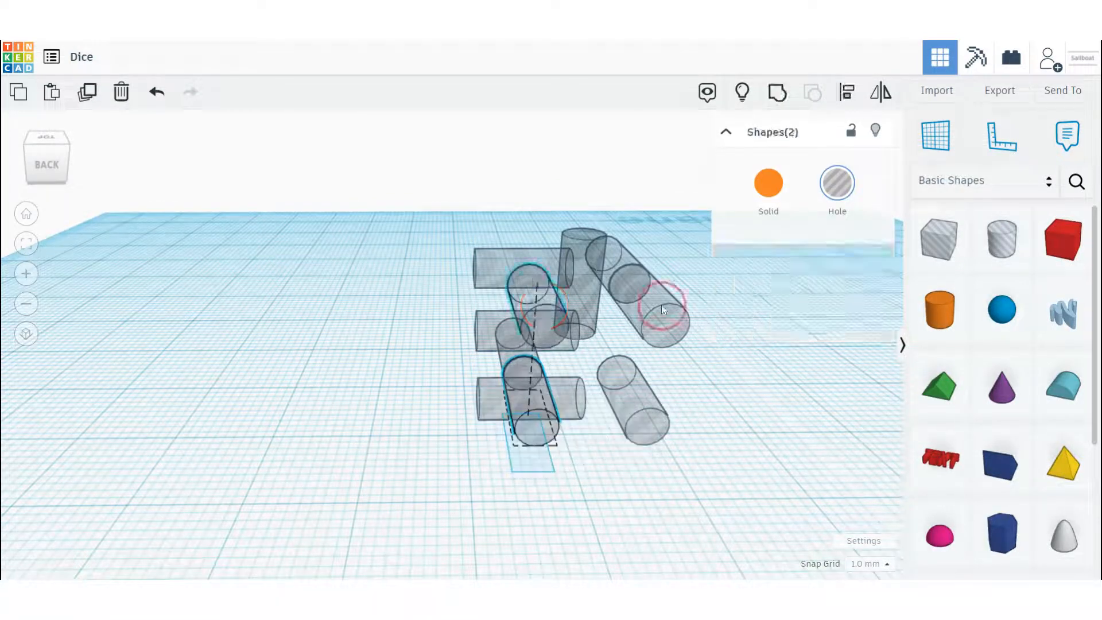
click(644, 416)
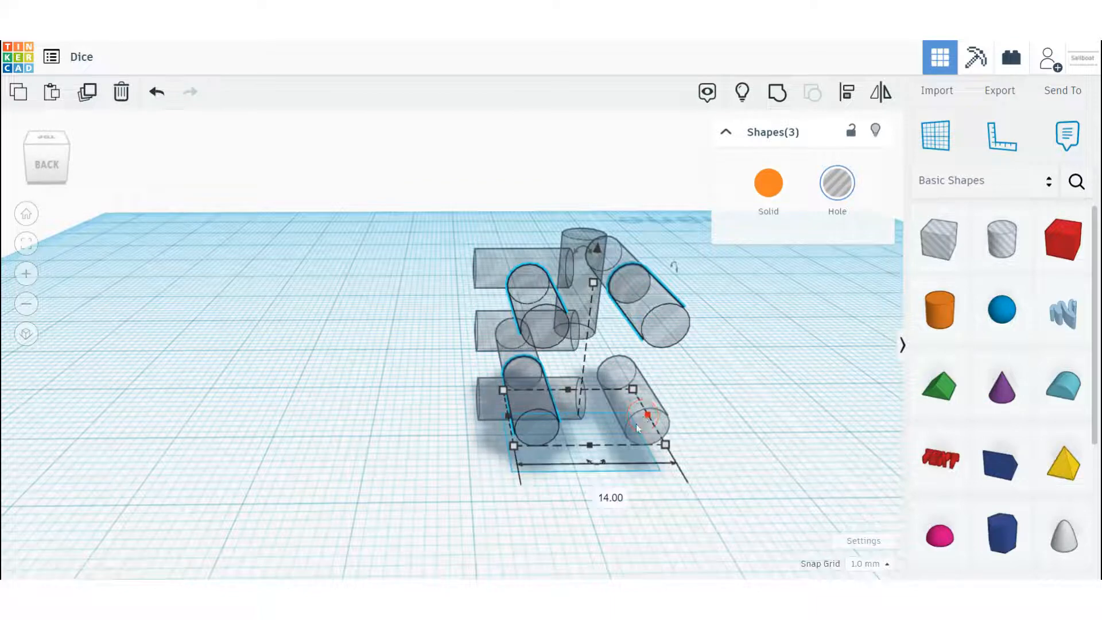
key(ctrl+shift+h)
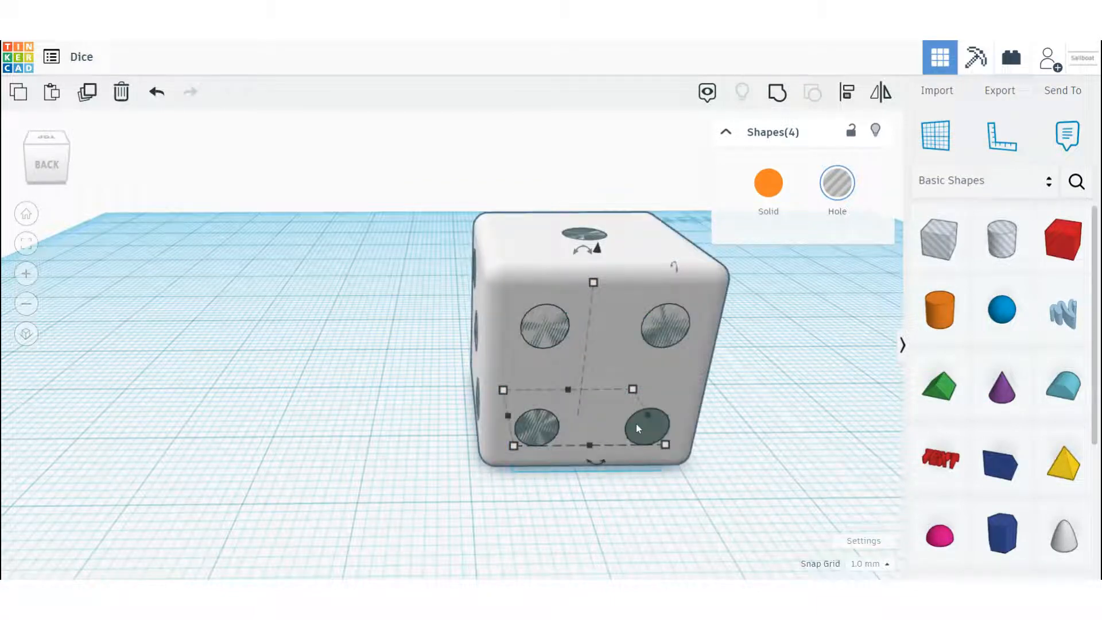
Duplicate the four back-face pips and rotate the copies onto the cube's bottom face.
key(ctrl+d)
mouse_move(675, 267)
drag(675, 267, 688, 400)
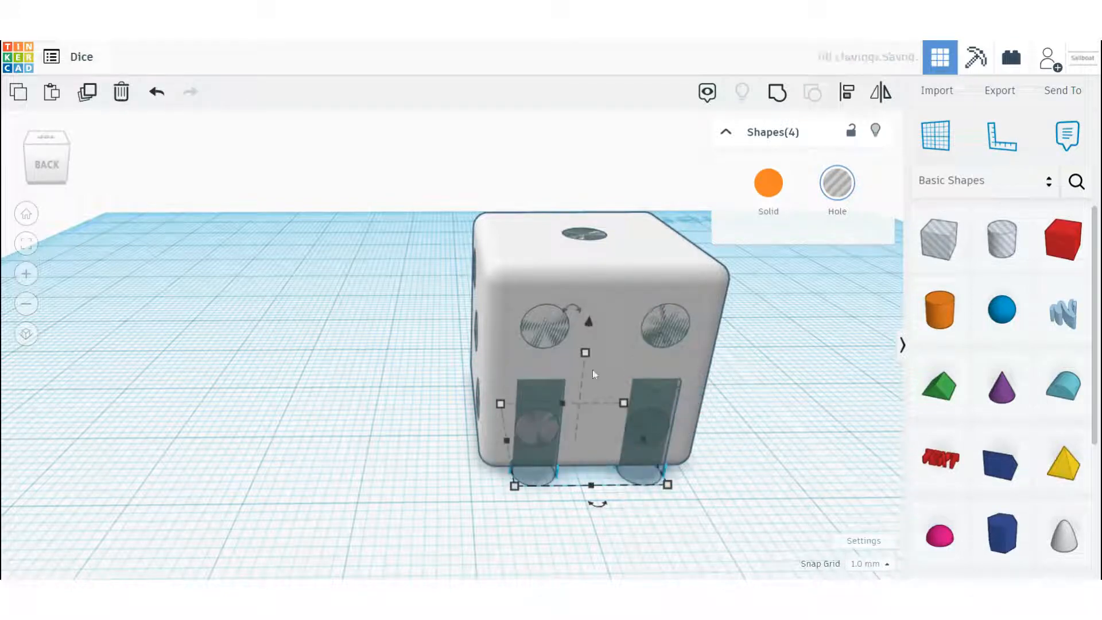
click(52, 164)
drag(52, 162, 51, 154)
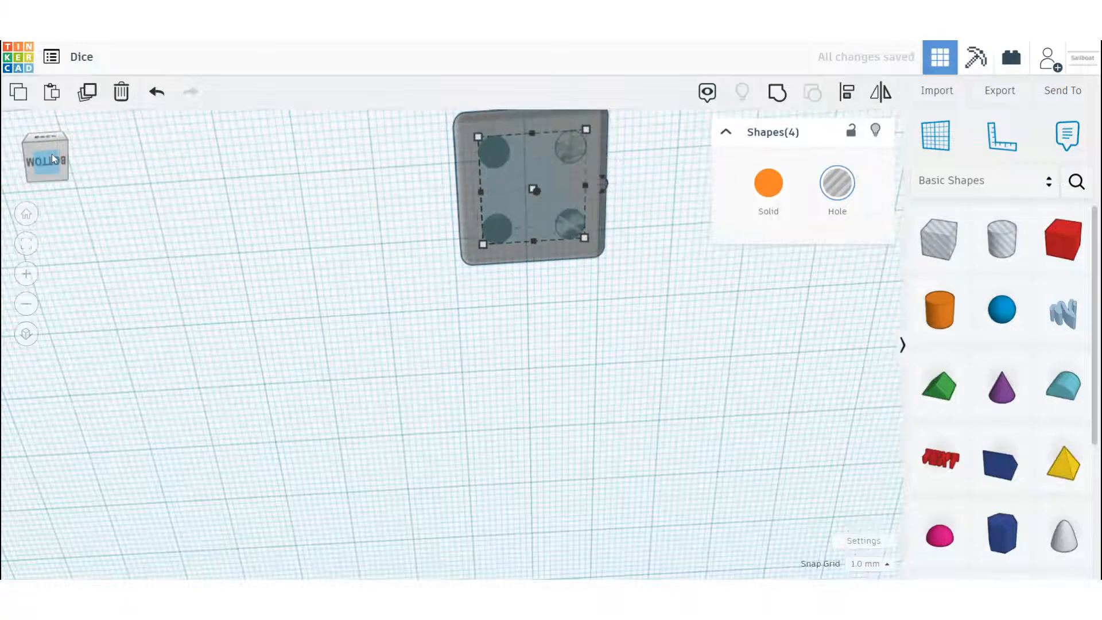
click(660, 217)
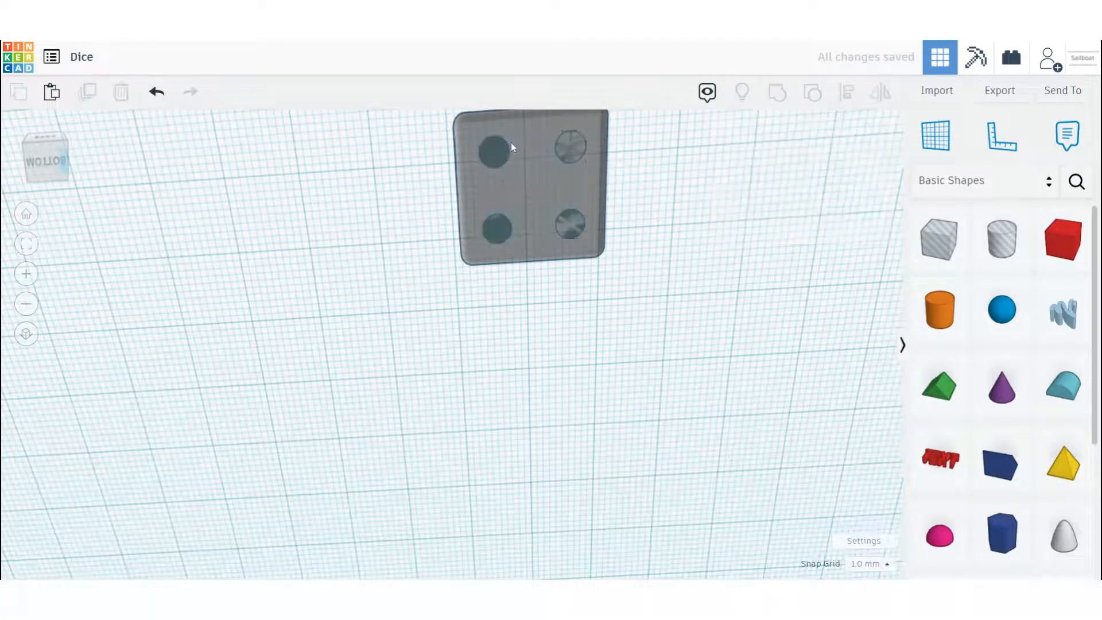
Duplicate one corner pip on the bottom face and move the copy to the centre of that face.
click(497, 150)
key(Right)
key(Right)
key(Right)
key(Right)
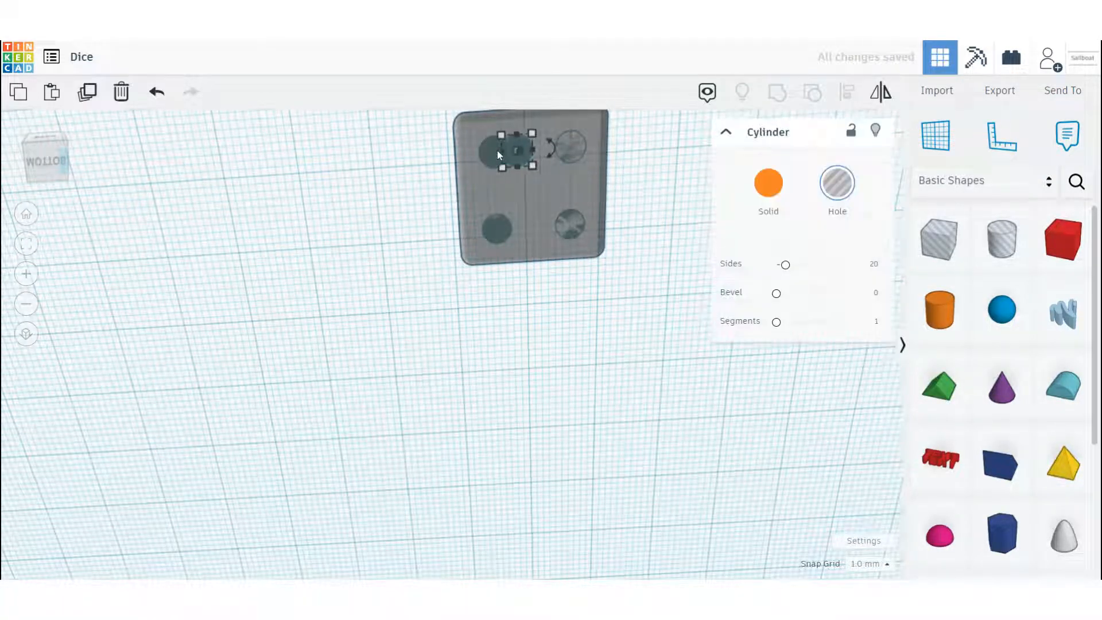
key(Right)
key(Down)
key(Down)
key(Down)
key(Down)
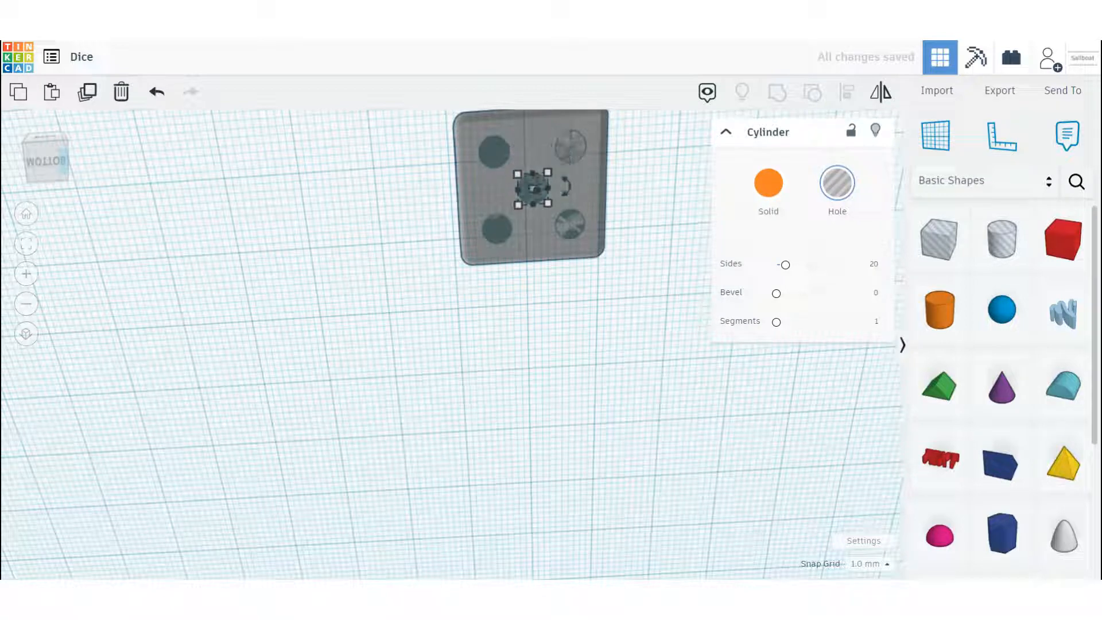
Duplicate two diagonal back-face pips and rotate the copies 90° onto the cube's left face.
right_drag(55, 155, 164, 171)
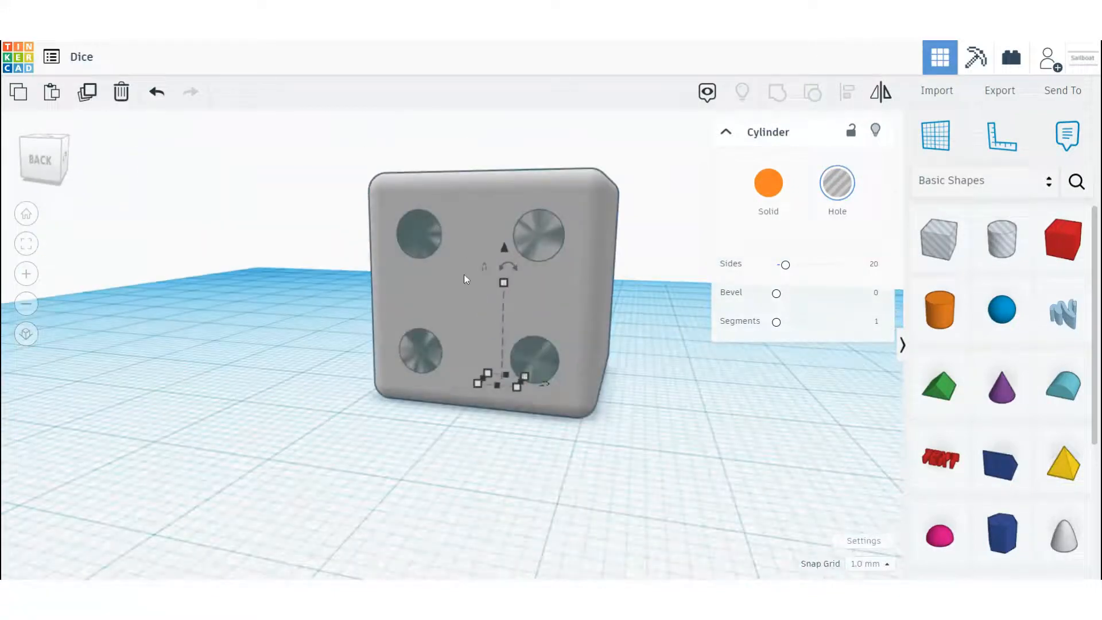
click(425, 246)
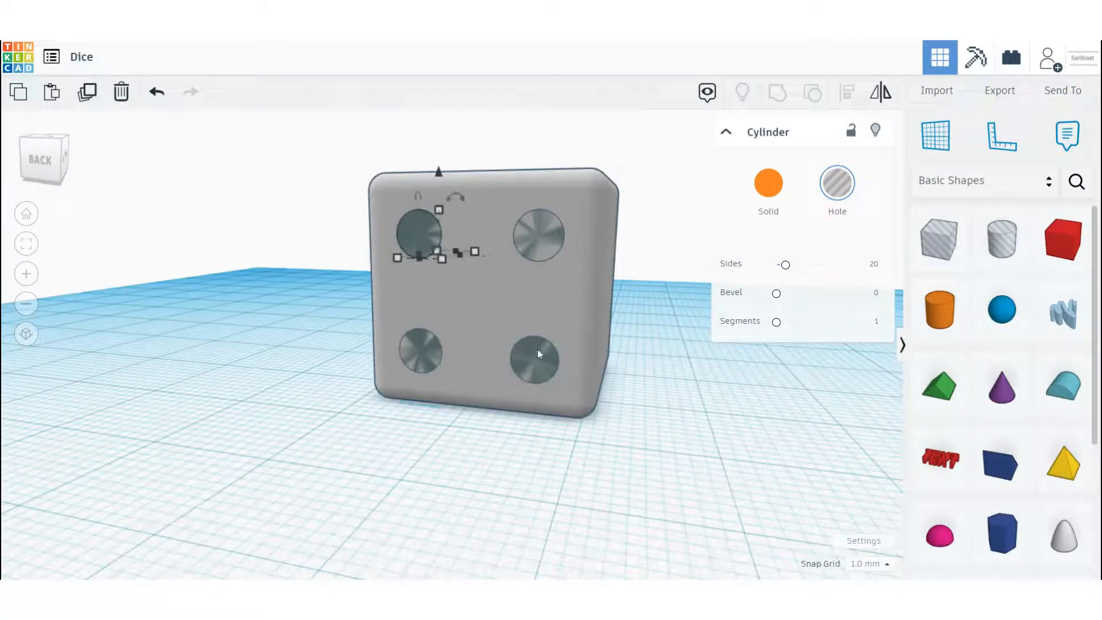
shift+click(555, 360)
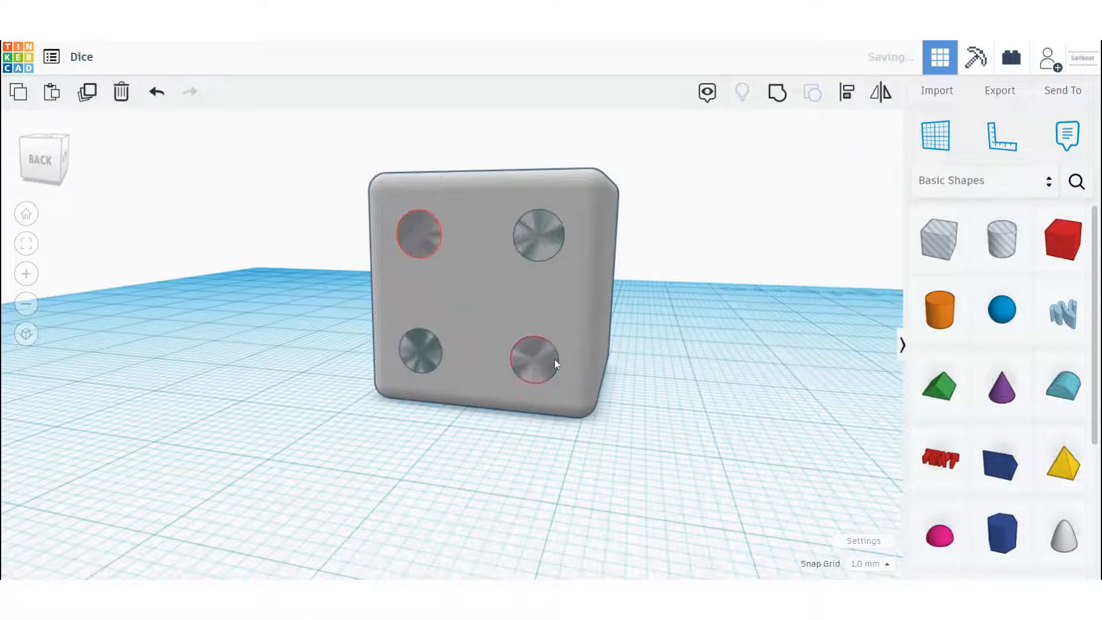
drag(594, 373, 514, 349)
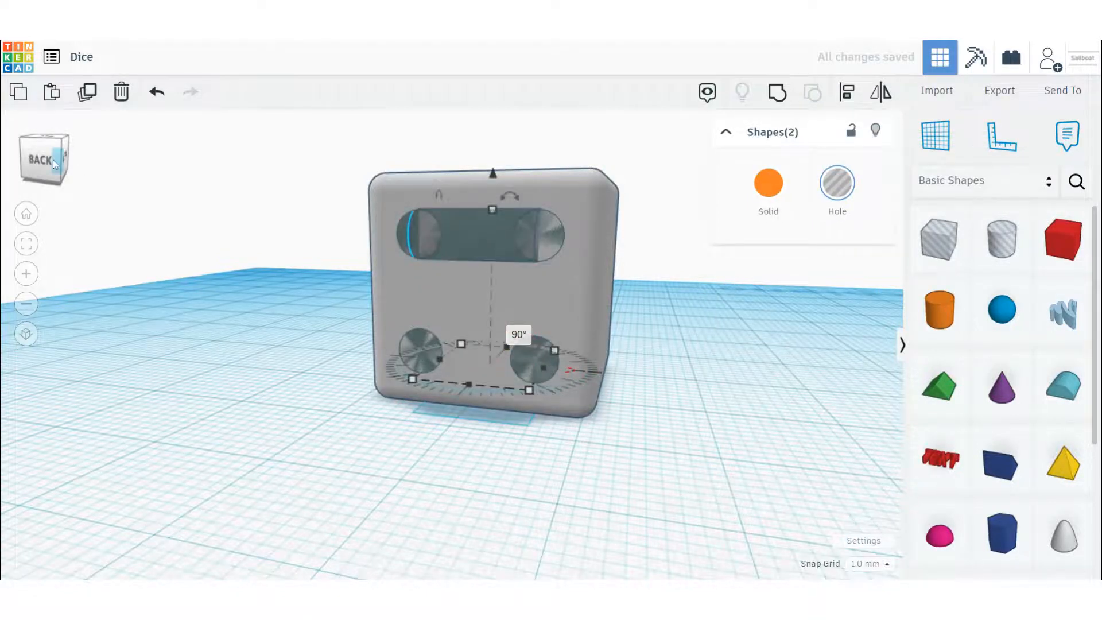
click(30, 160)
drag(30, 159, 32, 171)
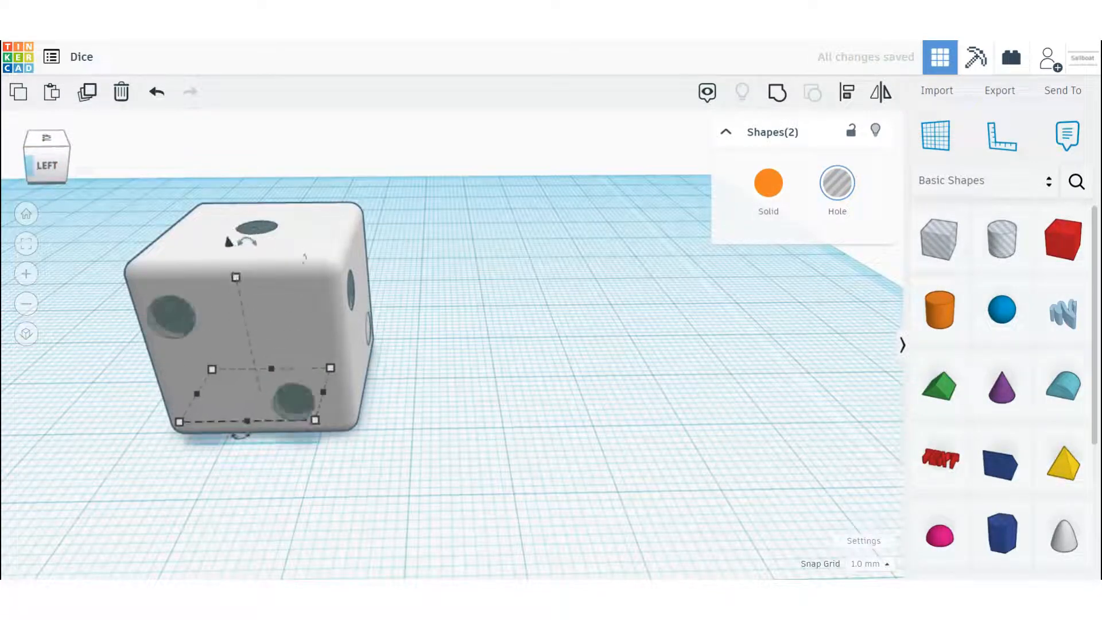
key(f)
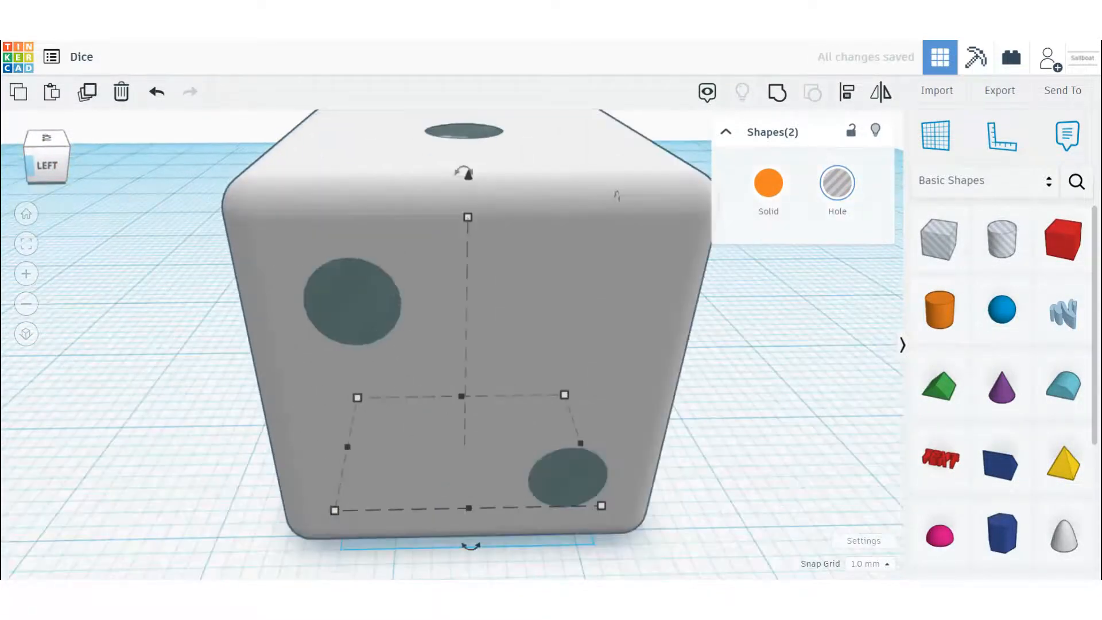
Duplicate the lower pip on the left face twice at equal spacing to form a lower row of three.
click(752, 431)
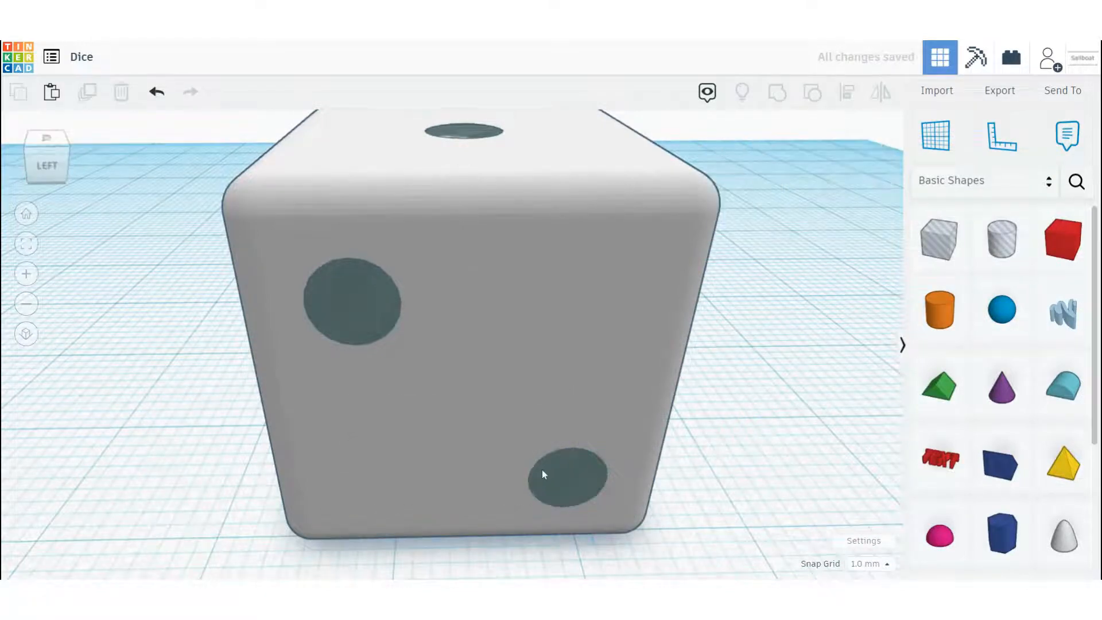
click(557, 470)
key(ctrl+d)
key(Left)
key(Left)
key(Left)
key(Left)
key(Left)
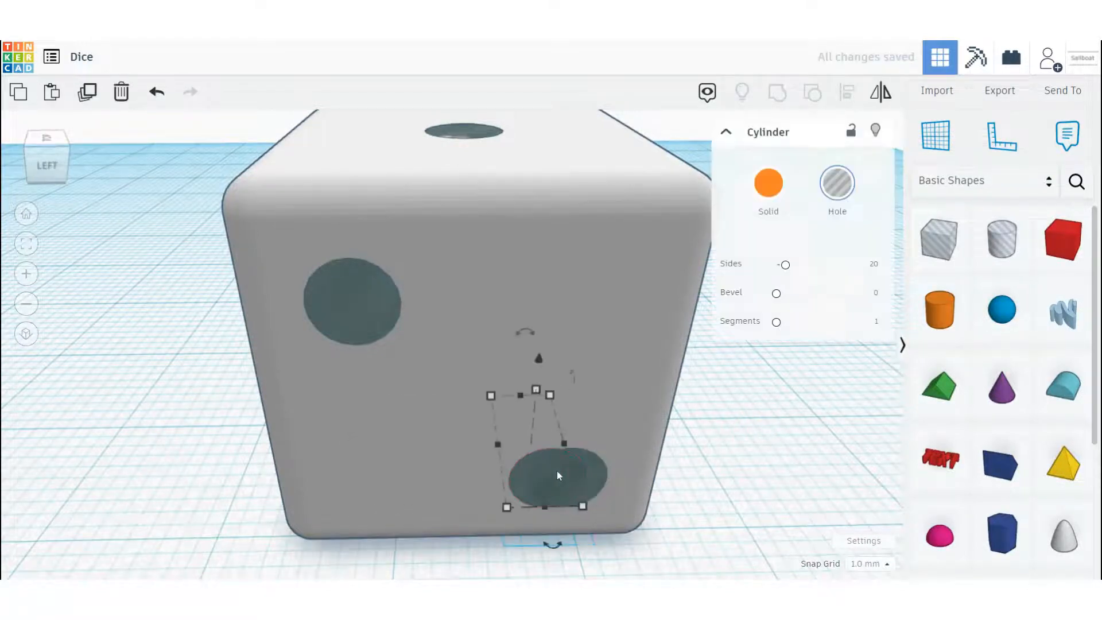
key(ctrl+d)
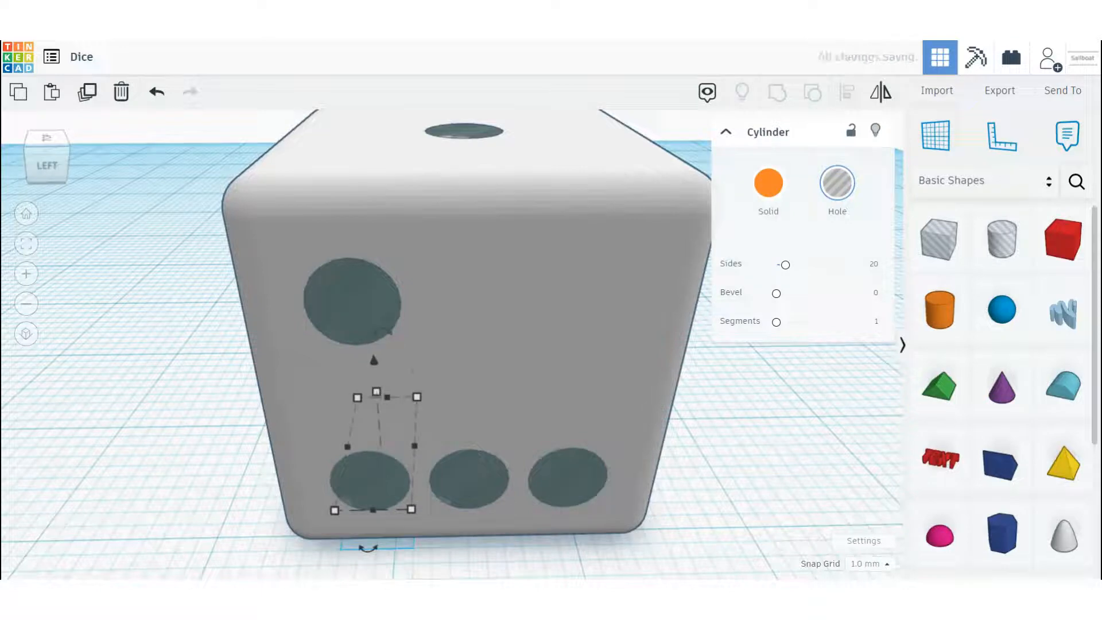
Duplicate the upper pip on the left face twice at equal spacing to form an upper row of three.
click(366, 281)
key(ctrl+d)
key(Right)
key(Right)
key(Right)
key(Right)
key(Right)
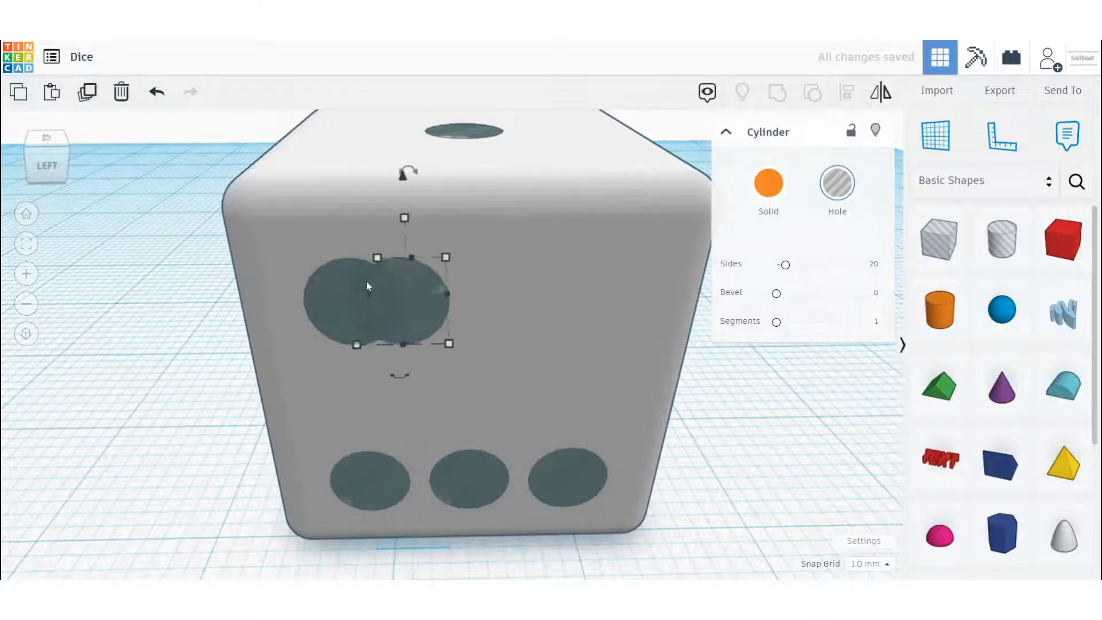
key(Right)
key(ctrl+d)
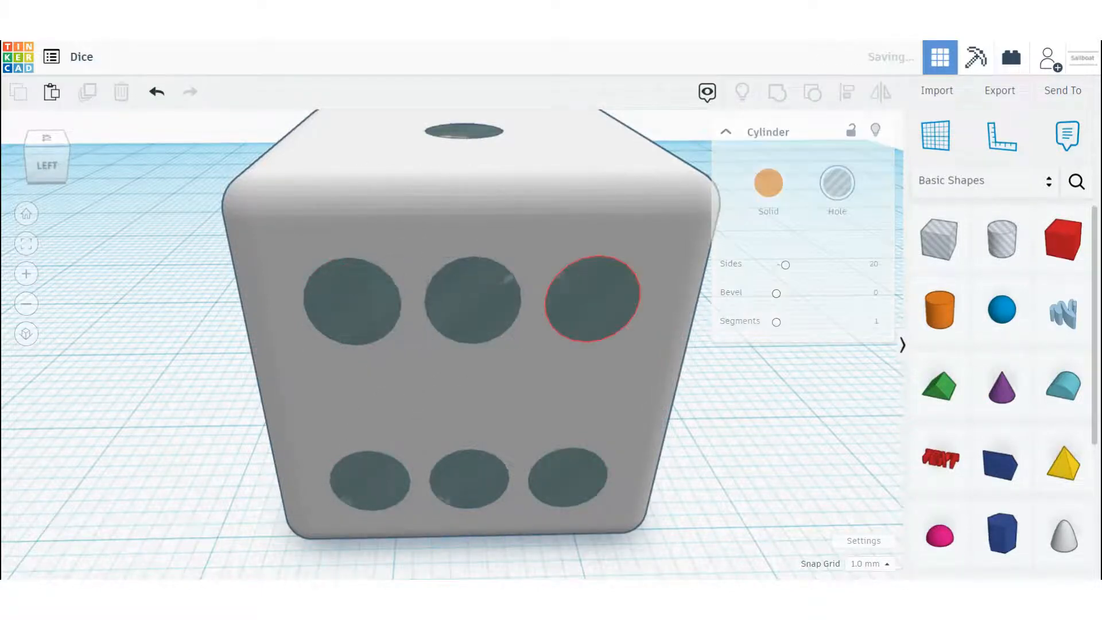
Group the cube with all pip cylinders to cut the holes, and frame the dice from the front.
scroll(366, 281, down, 5)
key(ctrl+a)
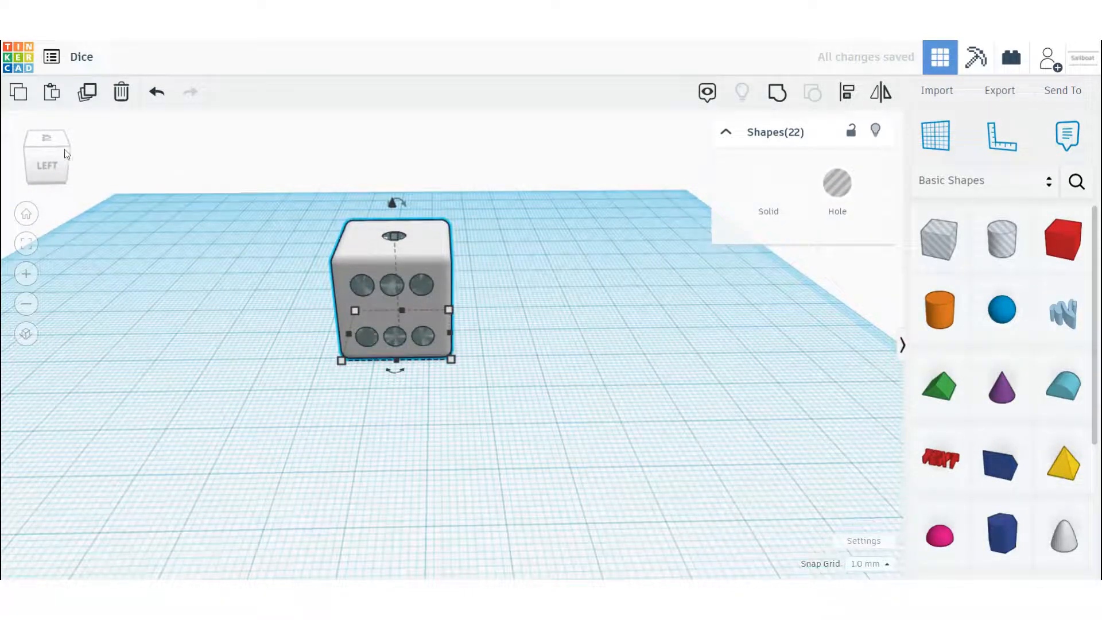
key(ctrl+g)
drag(66, 154, 36, 150)
key(f)
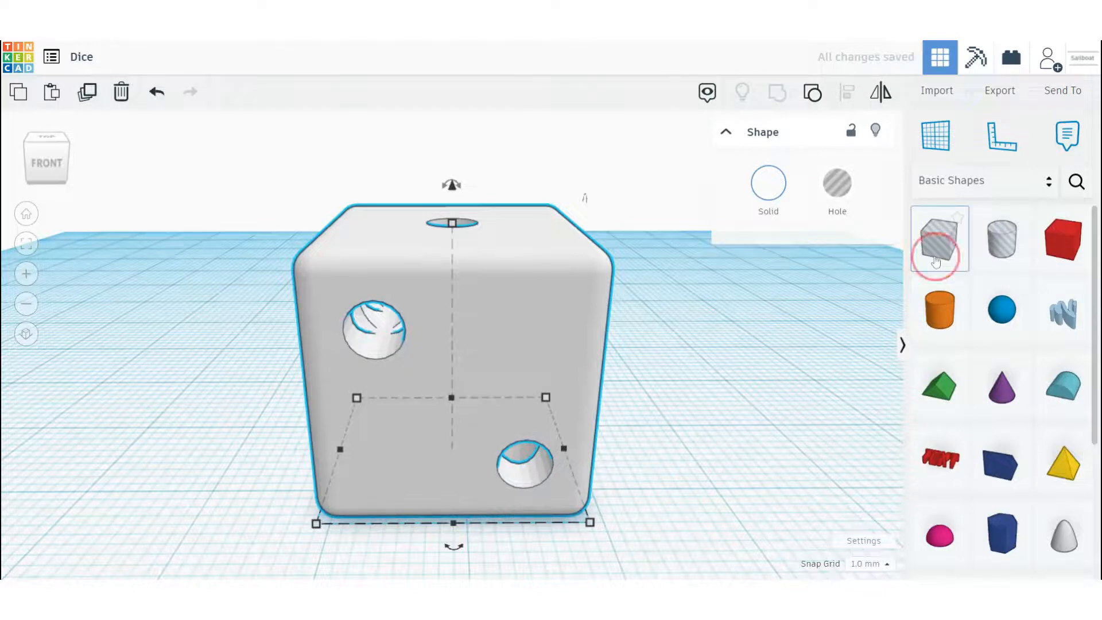
Place a box hole over the dice and set its radius to 1.5.
drag(935, 261, 457, 429)
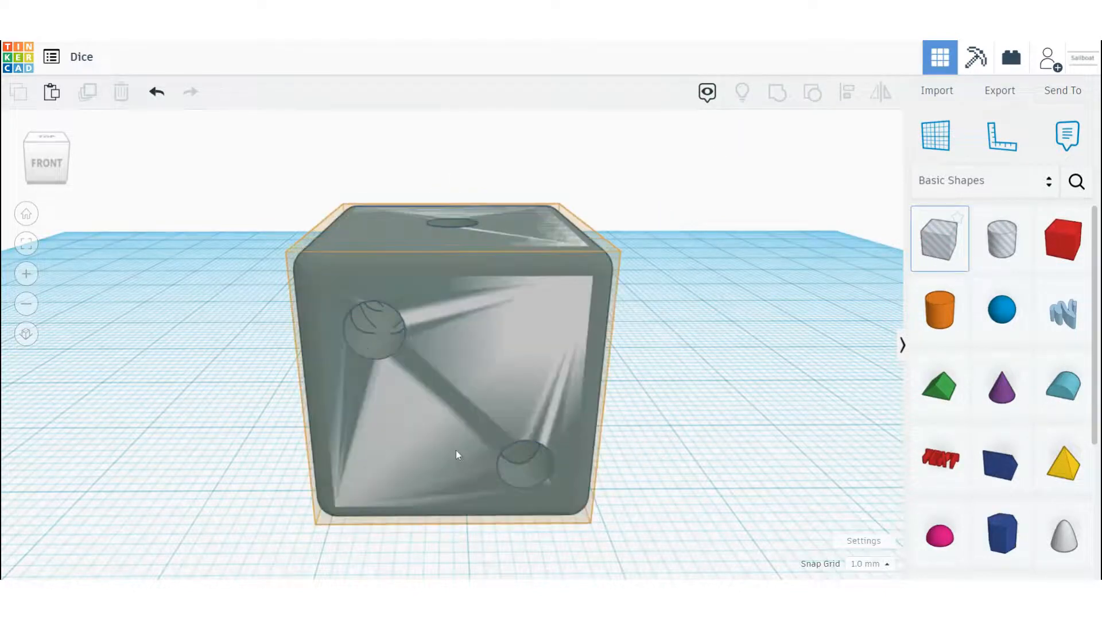
click(456, 450)
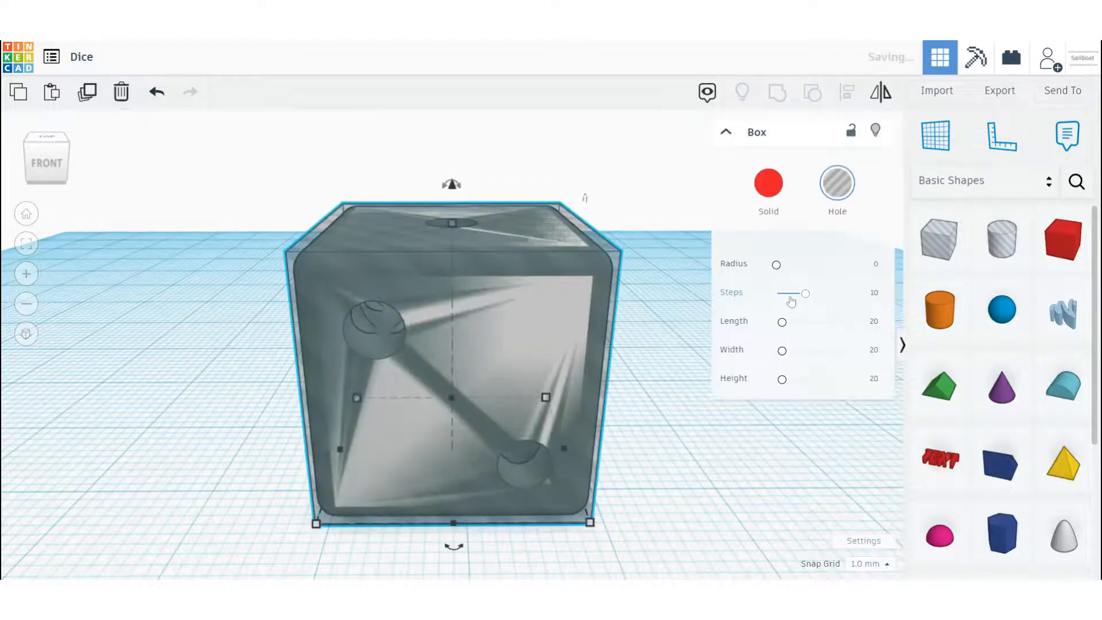
click(877, 266)
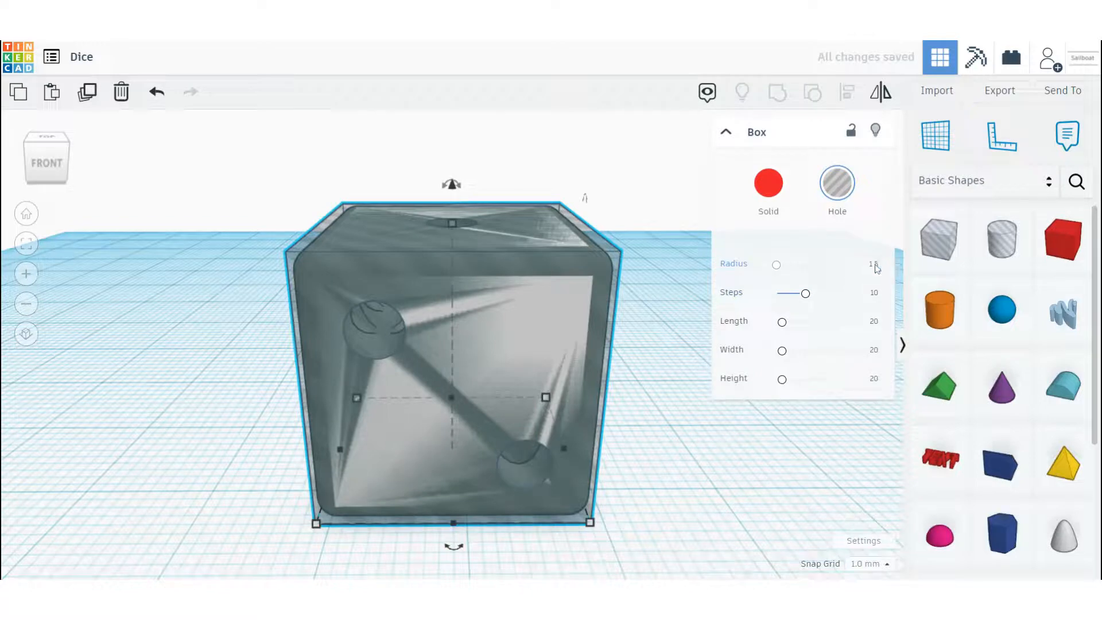
key(Return)
Turn the box into a black solid and scale it uniformly about its centre to 18 mm.
click(776, 193)
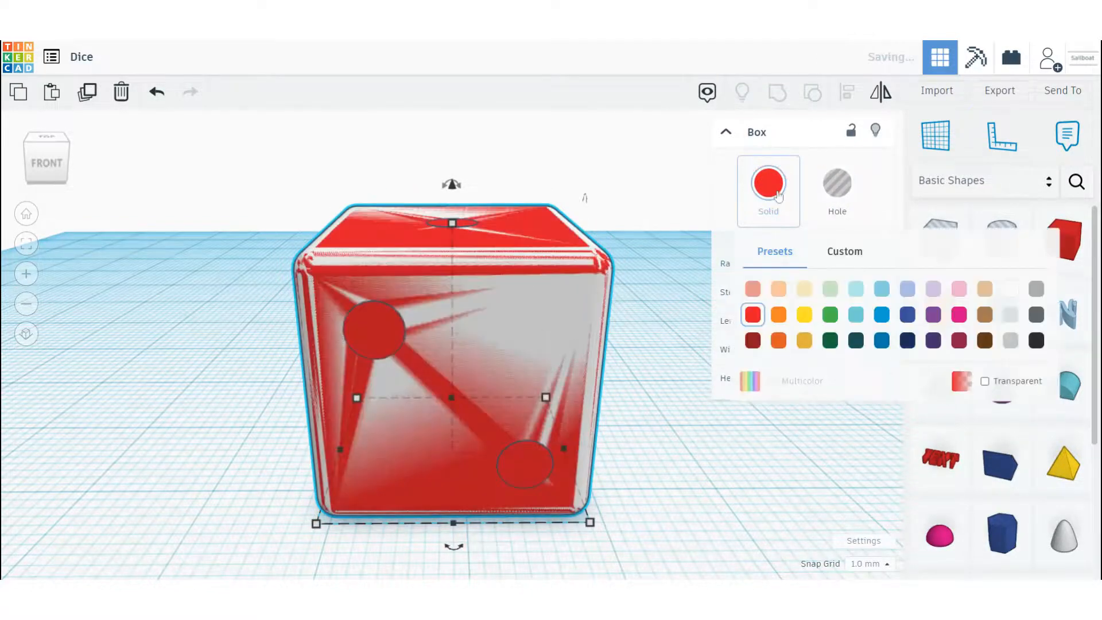
click(1035, 341)
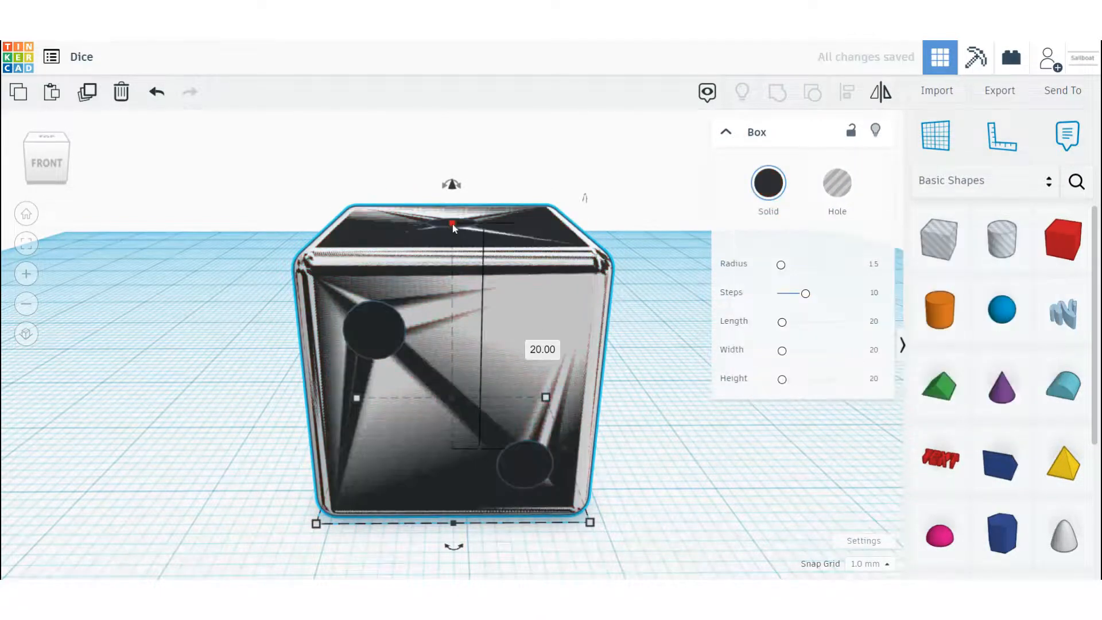
drag(452, 224, 455, 252)
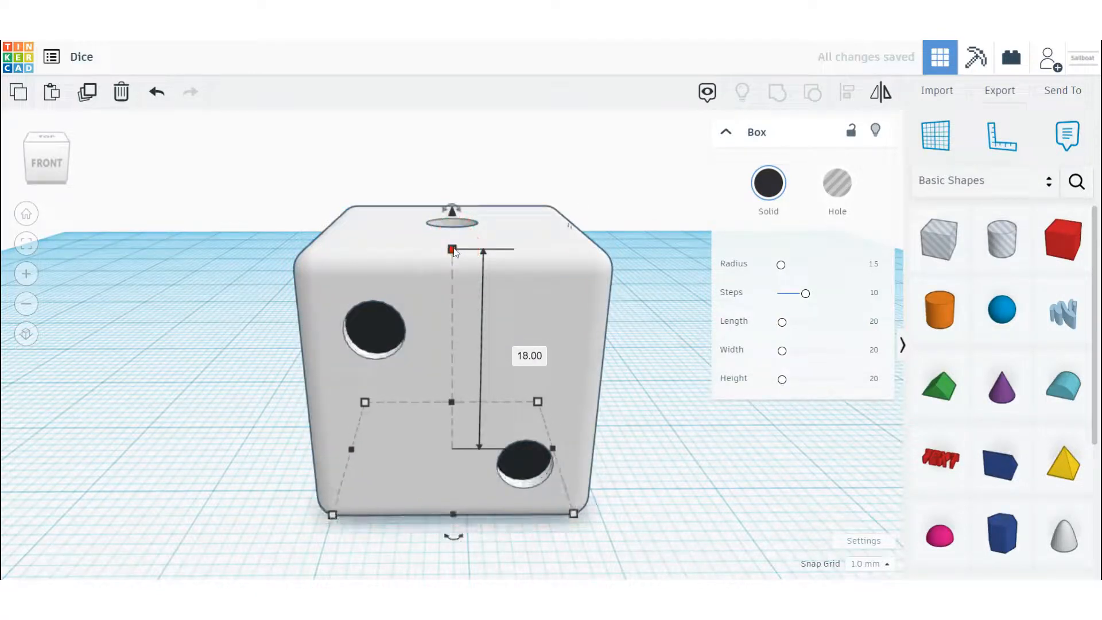
scroll(518, 287, down, 3)
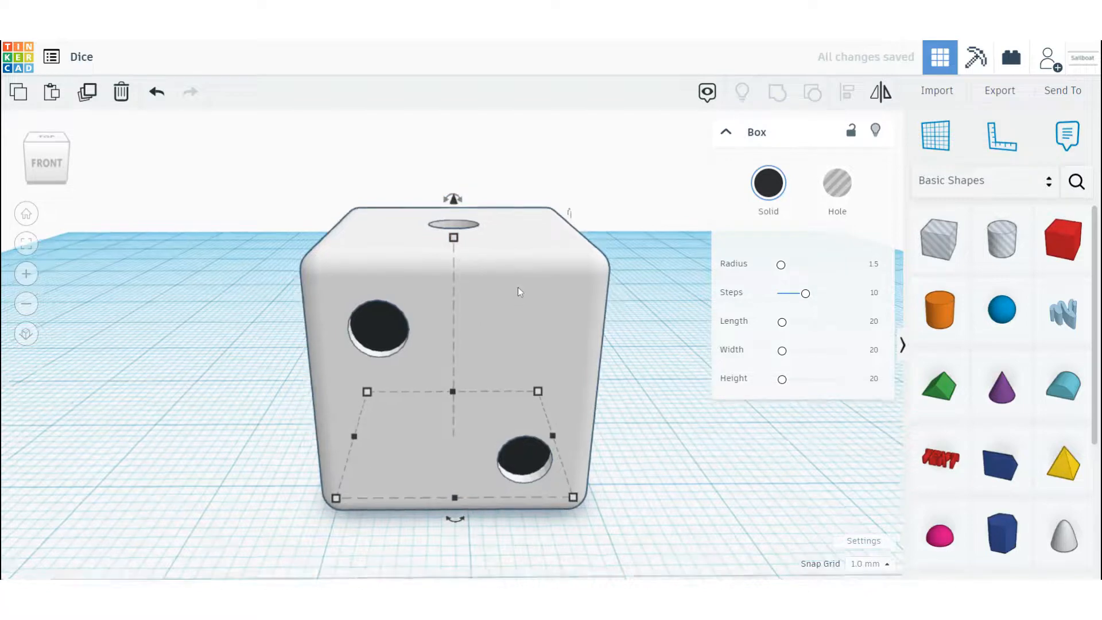
Group the black box with the dice and enable Multicolor for the resulting shape.
key(ctrl+a)
key(ctrl+g)
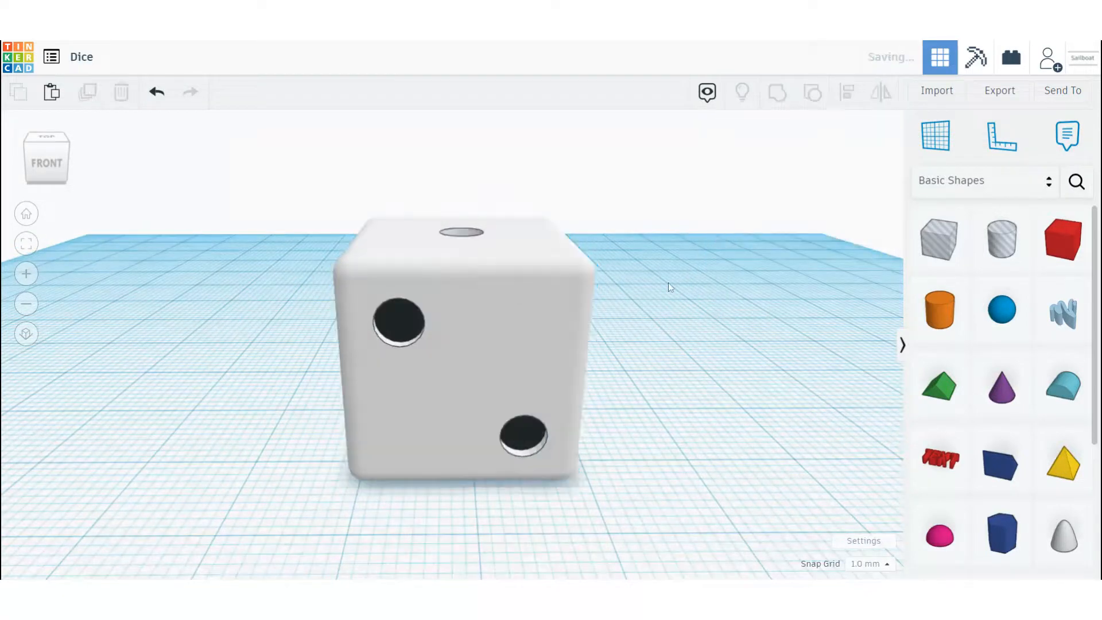
click(52, 156)
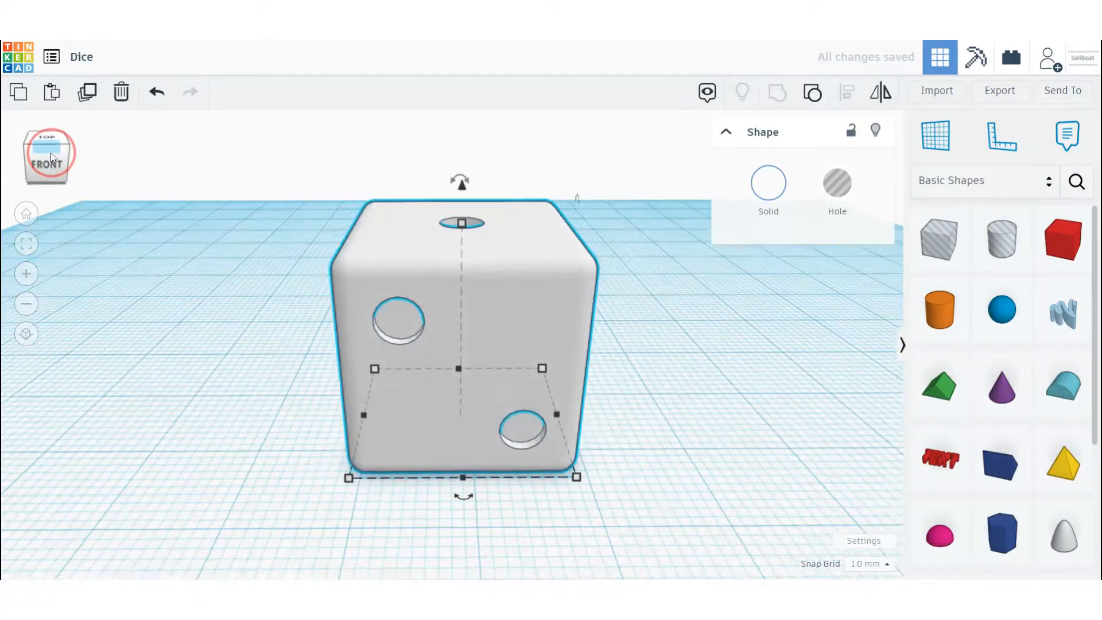
click(768, 183)
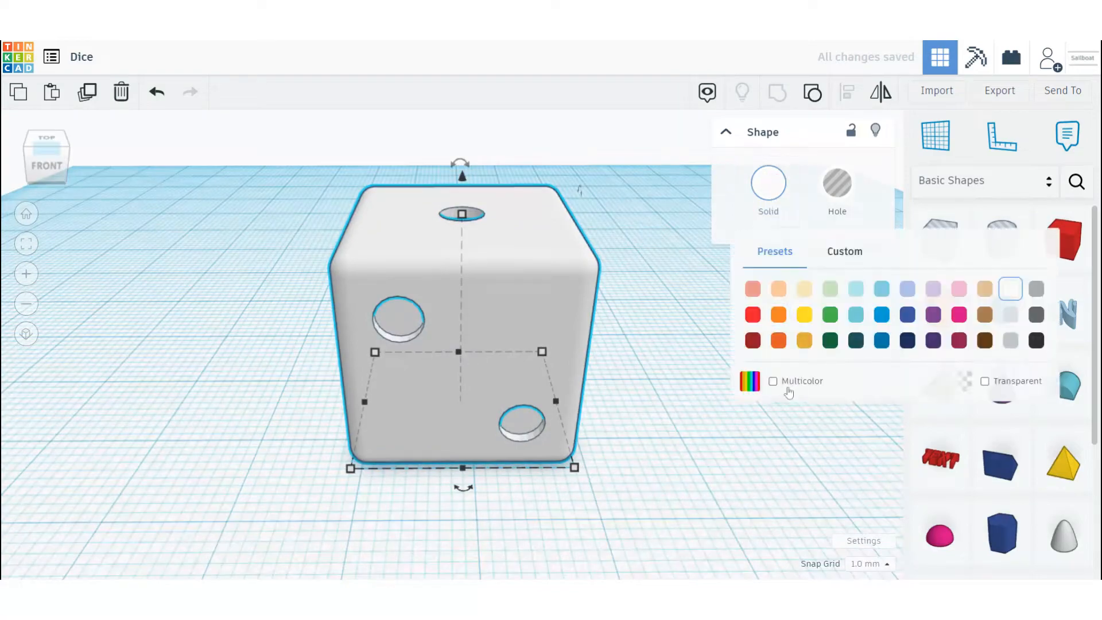
click(786, 389)
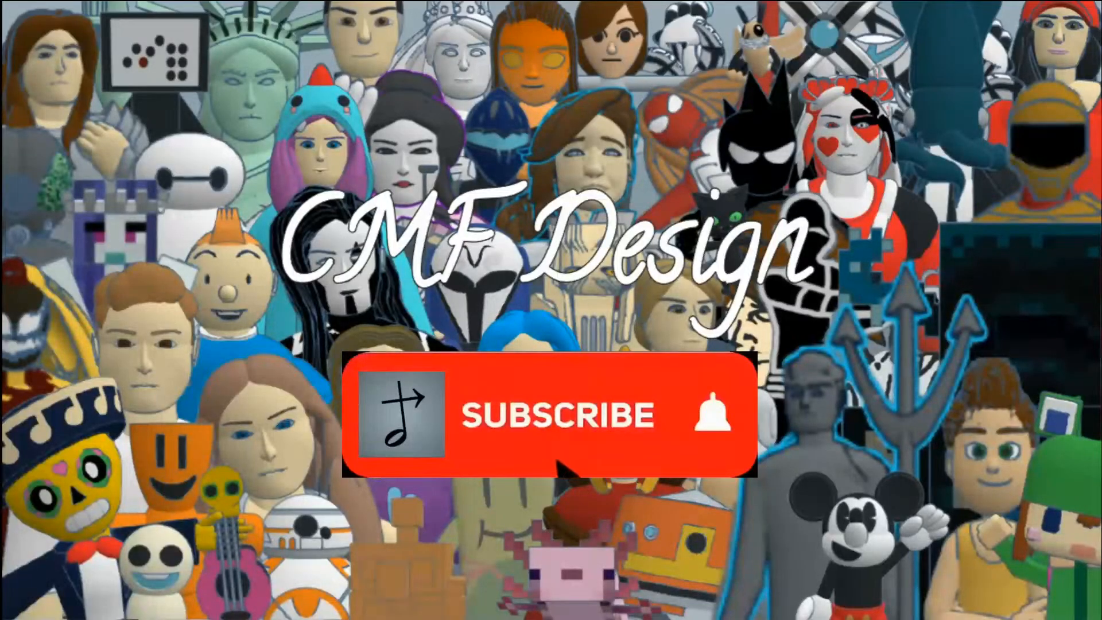